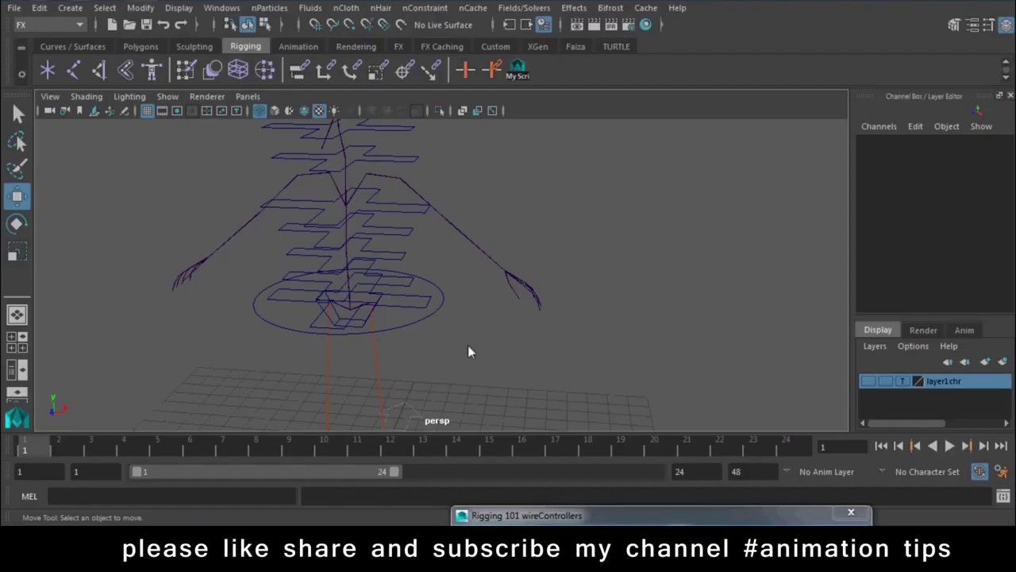
Restore the Rigging 101 wireControllers window and show its Char controller shapes, including Hand
mouse_move(468, 352)
alt+mouse_down()
mouse_move(447, 323)
mouse_move(437, 328)
mouse_move(557, 499)
alt+mouse_up()
click(604, 516)
drag(760, 131, 728, 131)
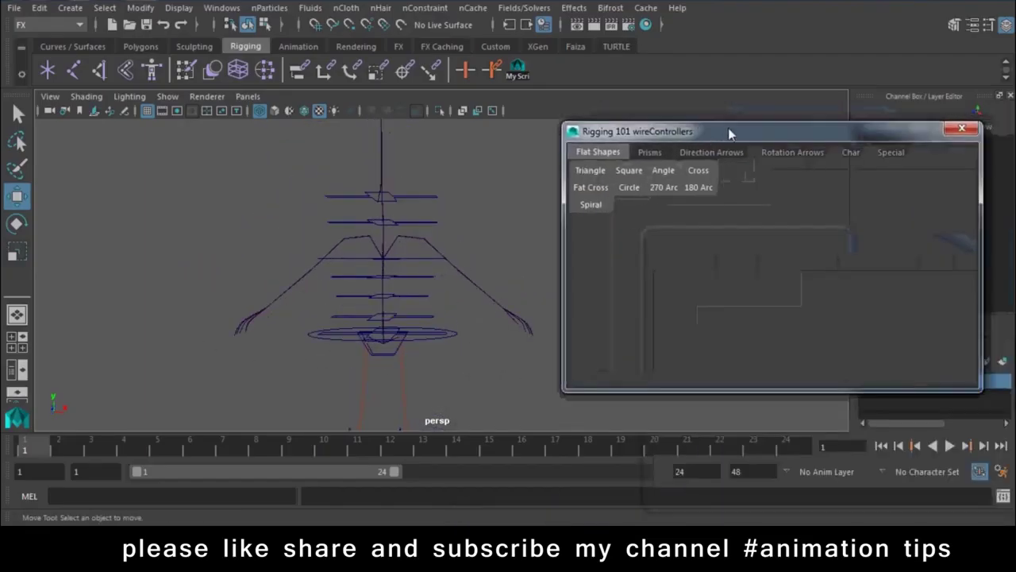
alt+right_drag(412, 186, 465, 252)
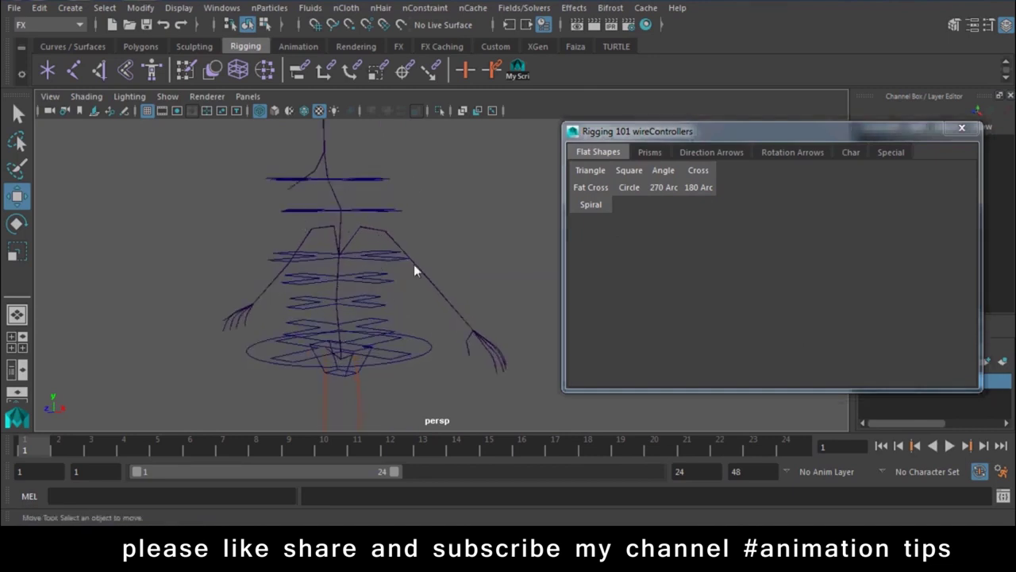
click(798, 150)
click(855, 152)
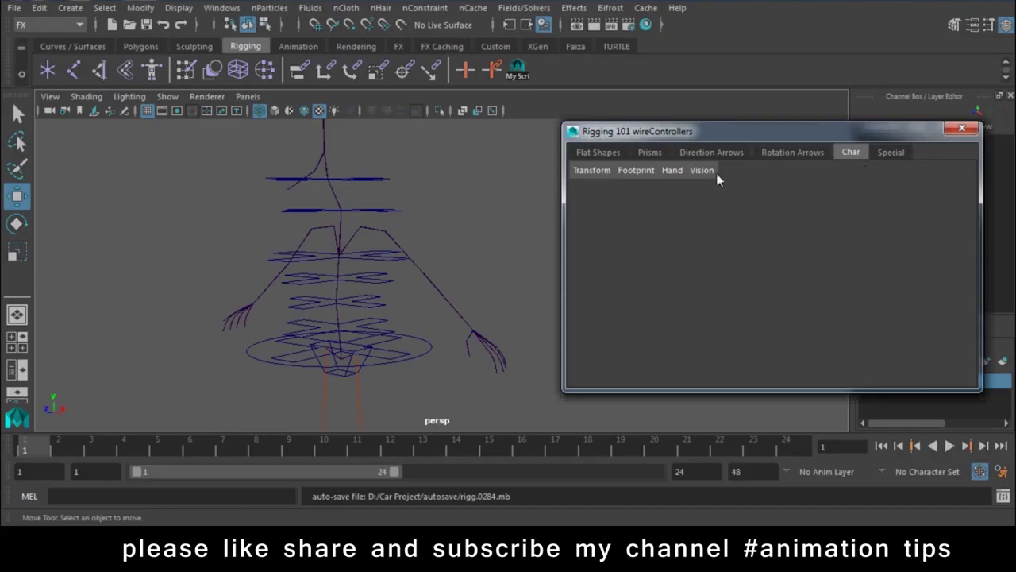
Frame the scene origin and switch the shelf to Curves / Surfaces
drag(646, 137, 807, 148)
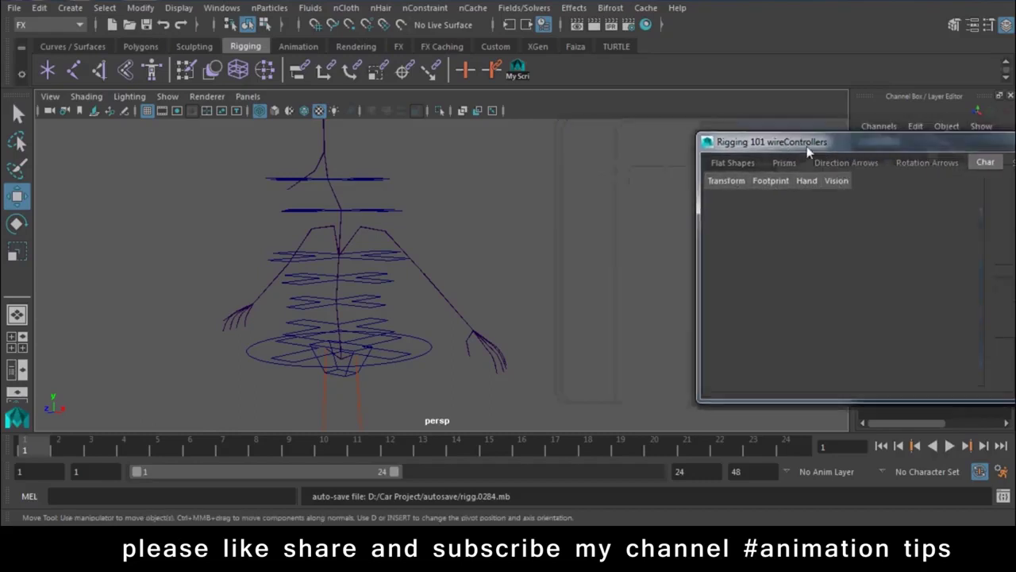
mouse_move(602, 258)
alt+middle_down()
mouse_move(547, 323)
mouse_move(547, 202)
alt+middle_up()
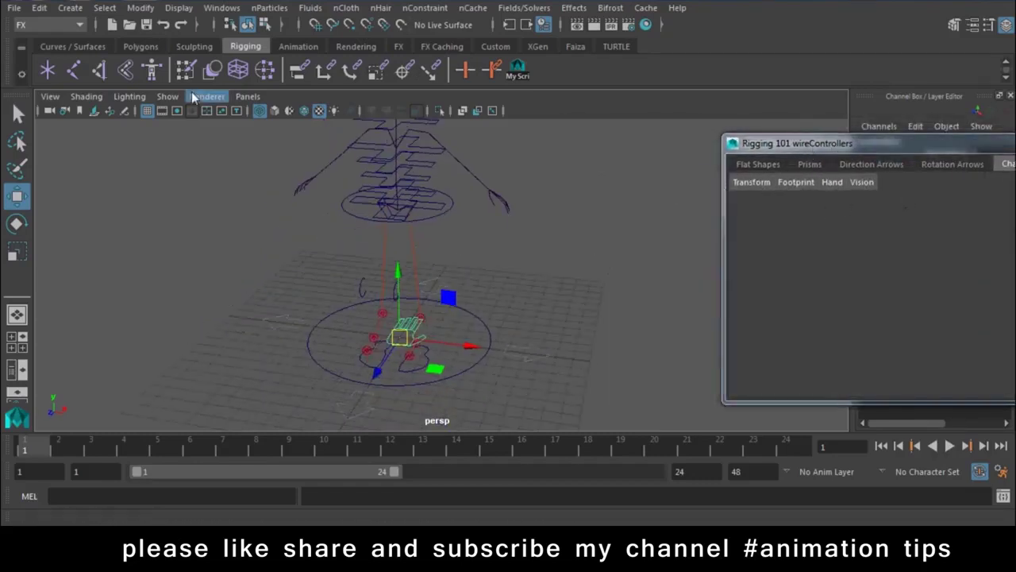
click(131, 48)
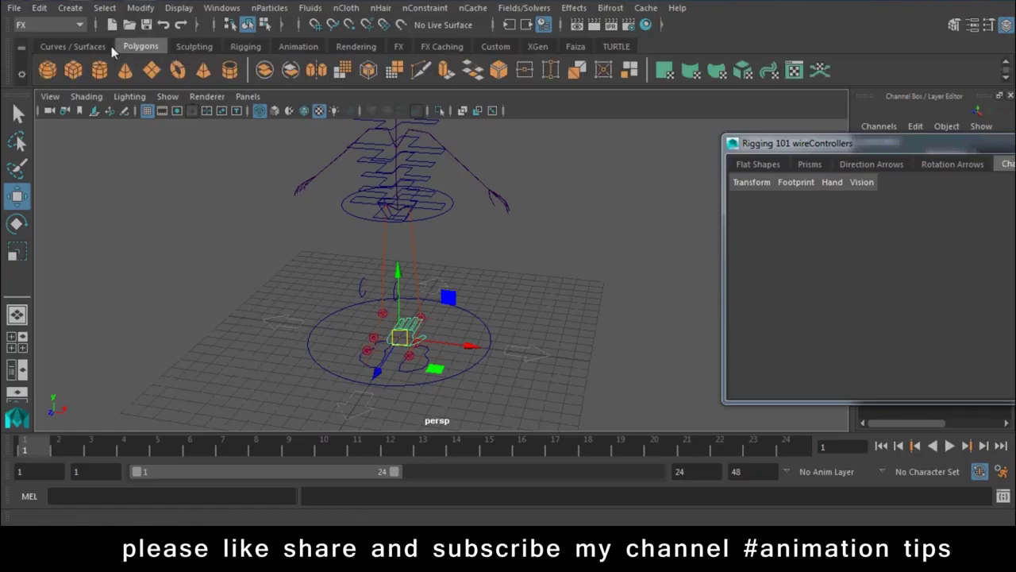
click(94, 46)
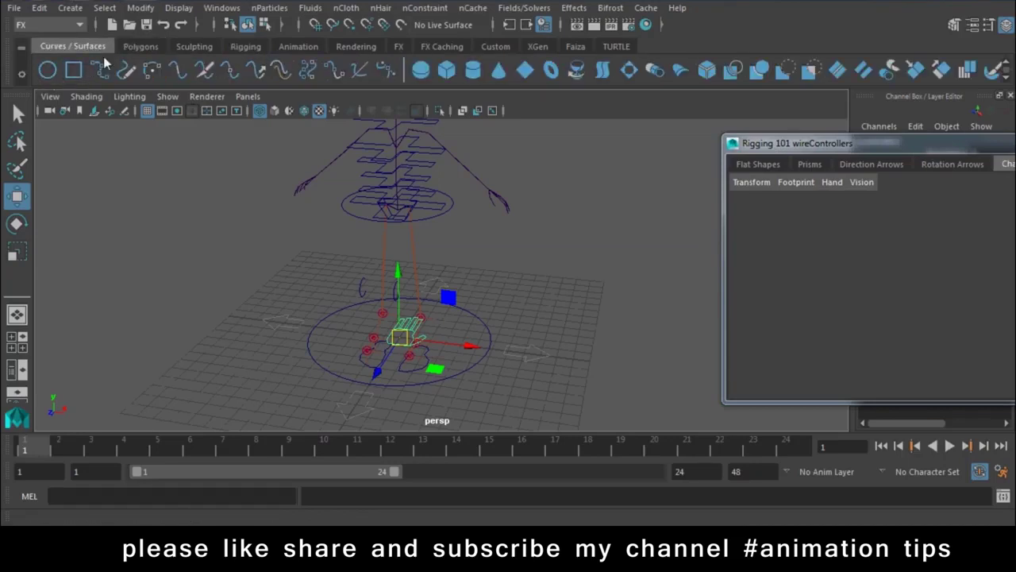
Move the hand controller out to Translate X 9.985 and roughly turn it about Y
drag(434, 341, 603, 345)
drag(788, 146, 726, 497)
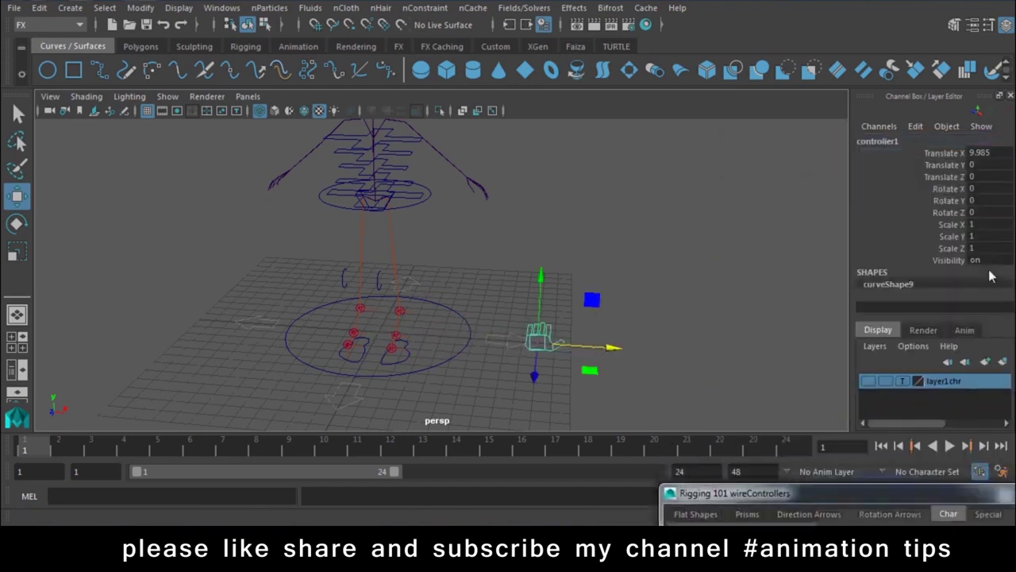
click(949, 200)
key(e)
middle_drag(709, 294, 677, 294)
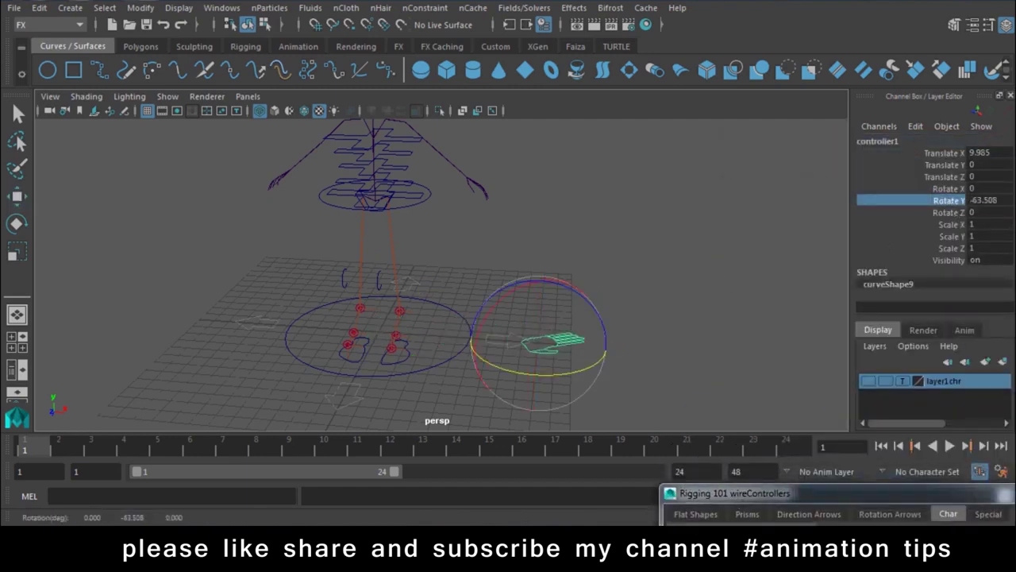
Set the controller's Rotate Y to exactly -90 and run Modify > Reset Transformations
double_click(989, 204)
text(-90)
key(Return)
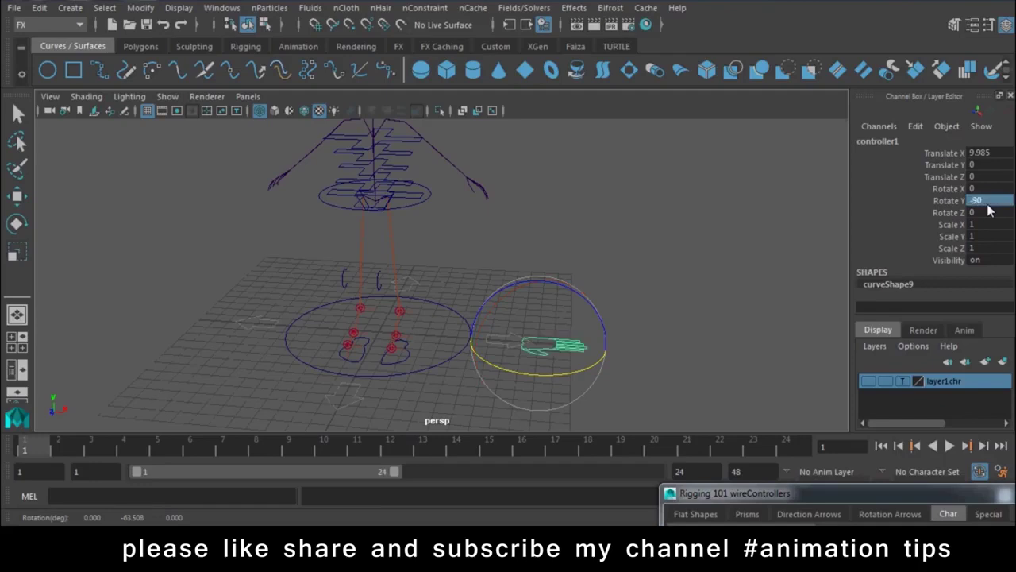
click(141, 7)
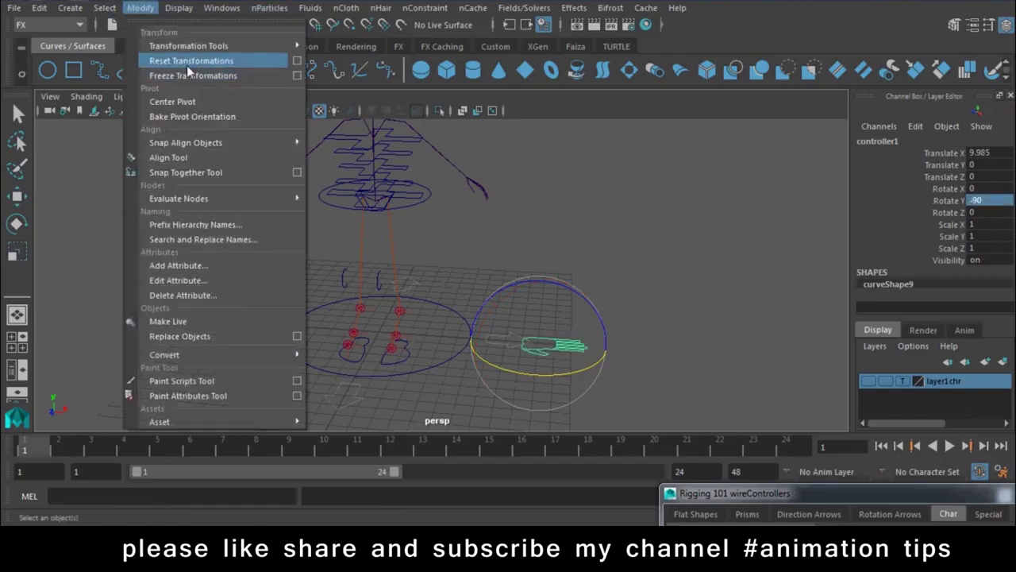
click(187, 66)
Move the hand controller up and across onto the character's wrist
mouse_move(541, 282)
mouse_down()
mouse_move(541, 124)
mouse_move(602, 369)
mouse_up()
alt+right_drag(602, 369, 673, 325)
drag(673, 325, 603, 218)
mouse_move(604, 219)
alt+right_down()
mouse_move(606, 324)
mouse_move(658, 249)
alt+right_up()
mouse_move(604, 287)
mouse_down()
mouse_move(479, 314)
mouse_move(423, 285)
mouse_up()
Scale the hand controller down to 0.691 and shift its pivot along X
key(r)
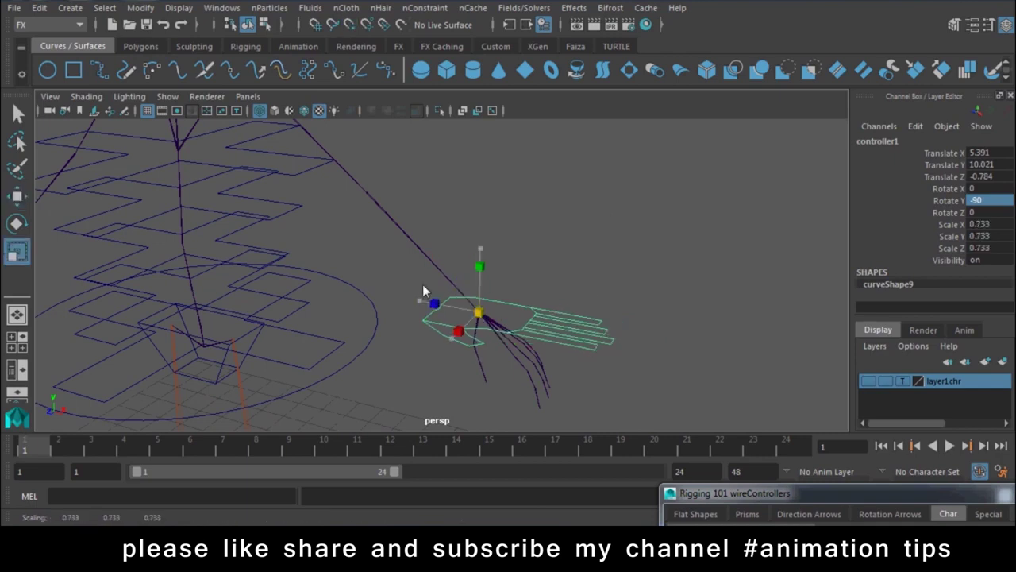
mouse_move(433, 318)
alt+right_down()
mouse_move(471, 344)
mouse_move(545, 323)
mouse_move(608, 389)
alt+right_up()
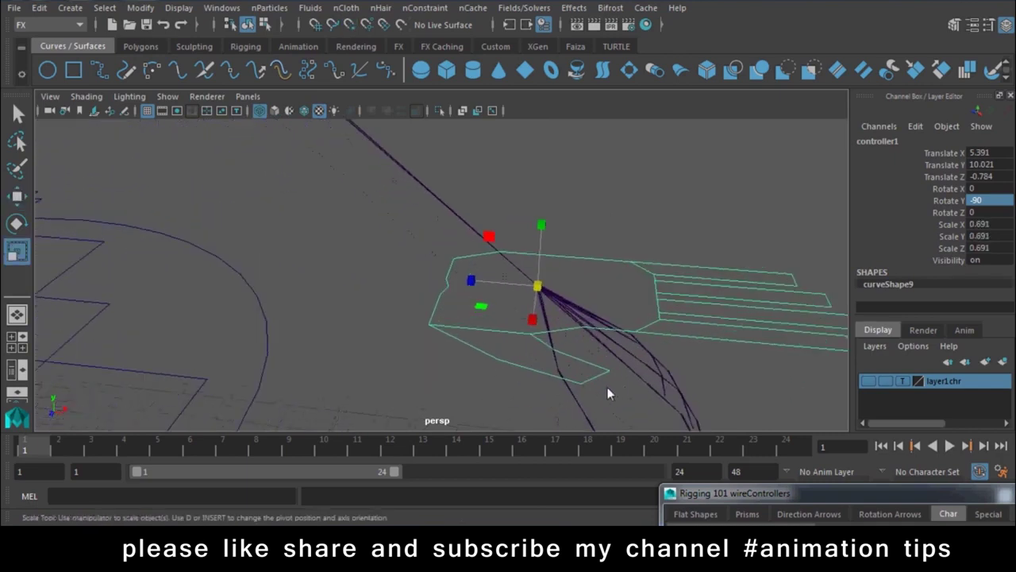
key(w)
mouse_move(601, 294)
mouse_down()
mouse_move(504, 295)
mouse_move(390, 179)
mouse_move(453, 329)
mouse_up()
key(d)
Rotate and nudge the controller into place at Translate 5.995, 10.019, -0.902
mouse_move(454, 329)
alt+right_down()
mouse_move(555, 337)
mouse_move(637, 325)
alt+right_up()
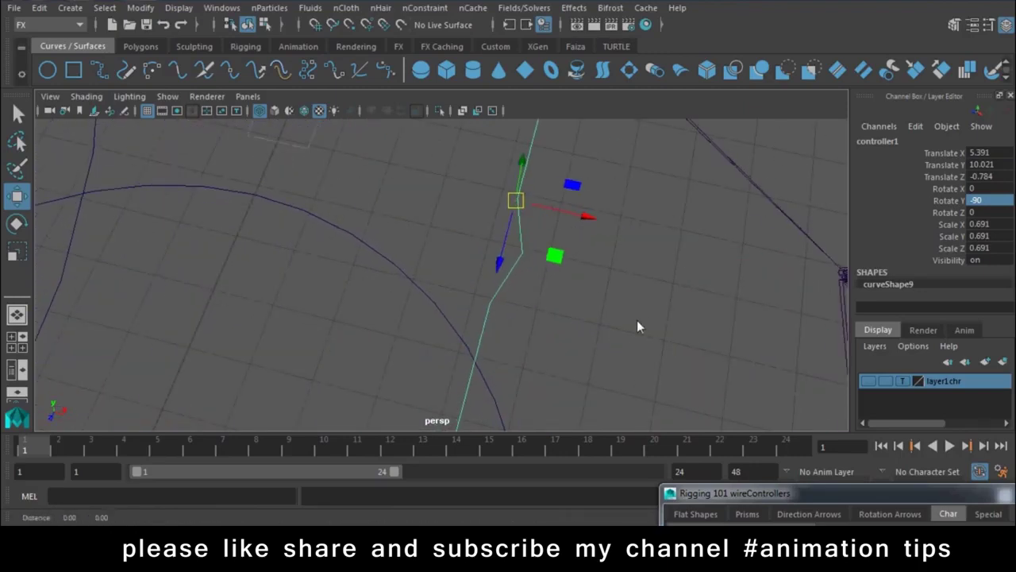
key(e)
drag(524, 216, 513, 273)
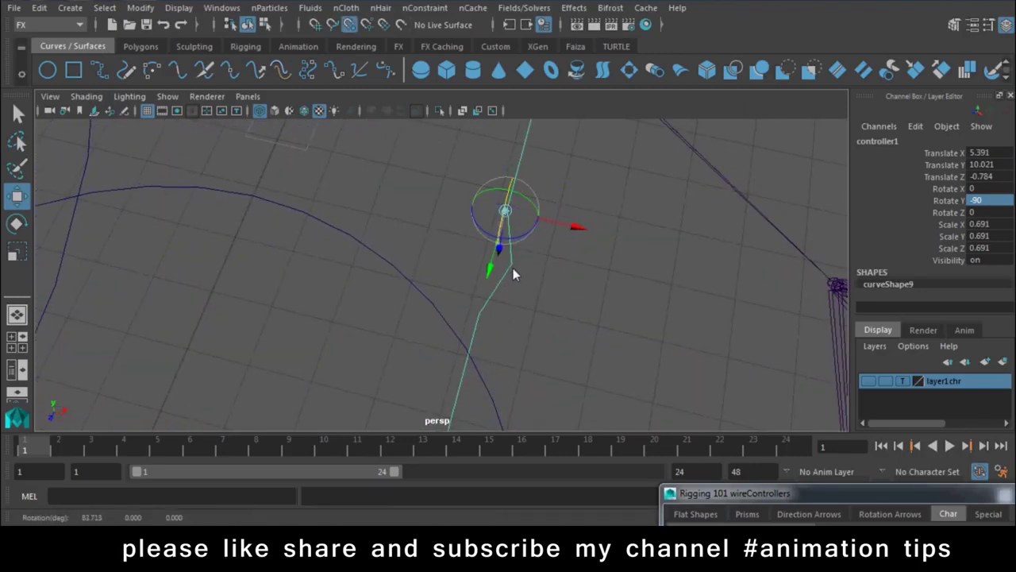
key(w)
mouse_move(578, 228)
mouse_down()
mouse_move(618, 243)
mouse_move(608, 240)
mouse_up()
key(ctrl+z)
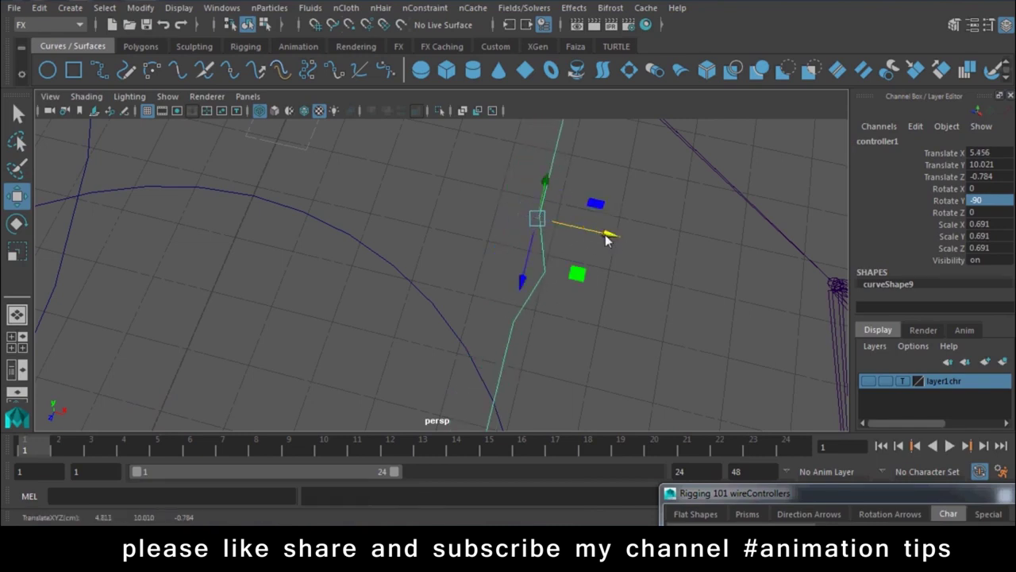
key(ctrl+z)
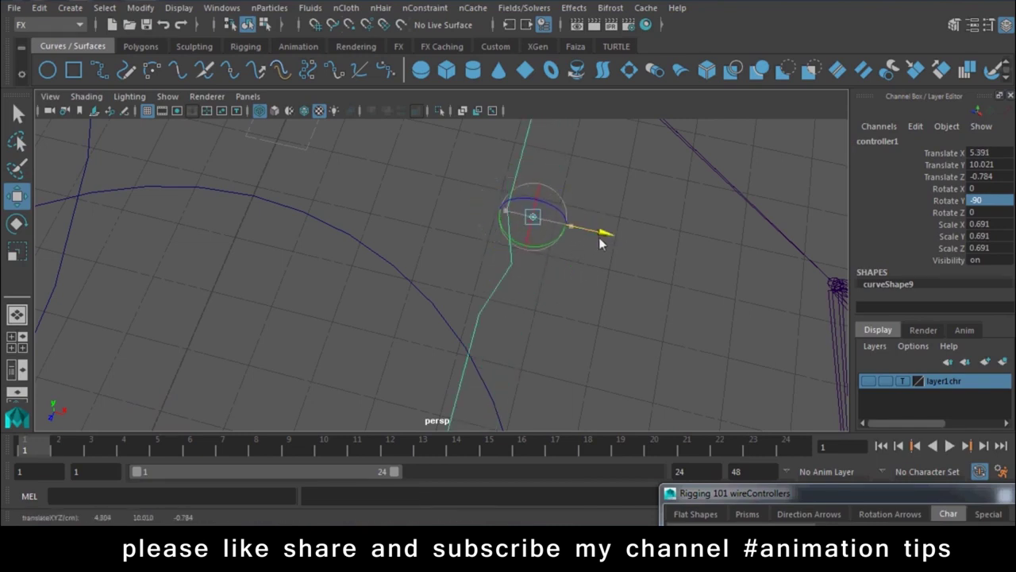
drag(523, 274, 506, 324)
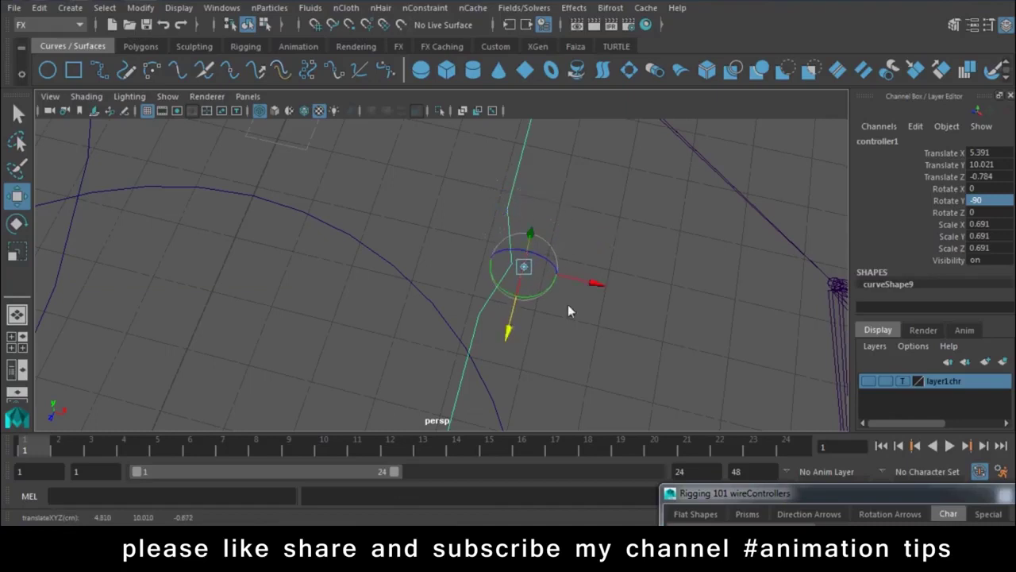
drag(590, 278, 582, 275)
alt+middle_drag(585, 301, 488, 188)
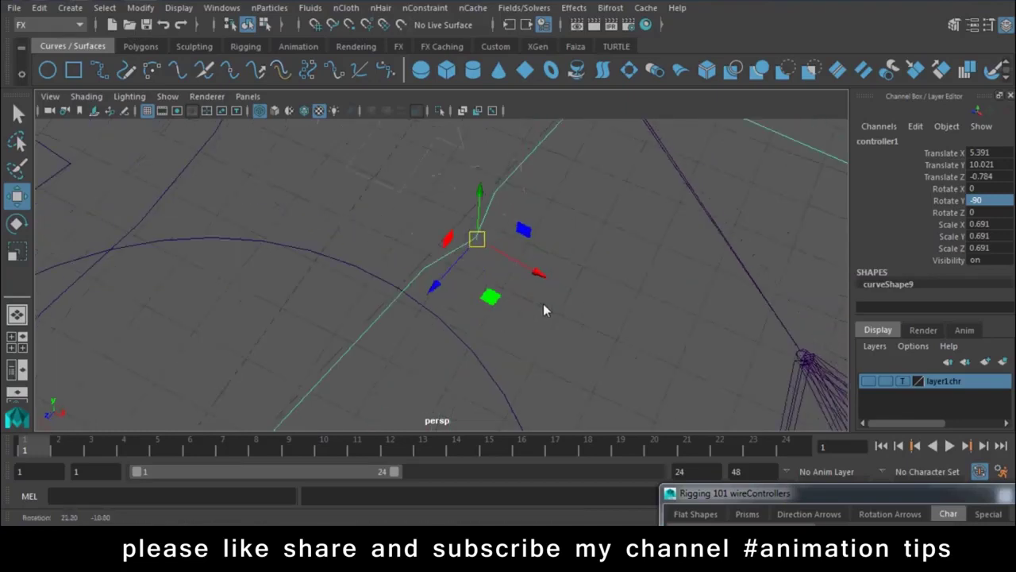
mouse_move(487, 188)
alt+mouse_down()
mouse_move(540, 274)
mouse_move(531, 297)
mouse_move(540, 297)
alt+mouse_up()
Snap the controller's pivot onto the wrist joint and tilt it to Rotate X -35.593
key(d)
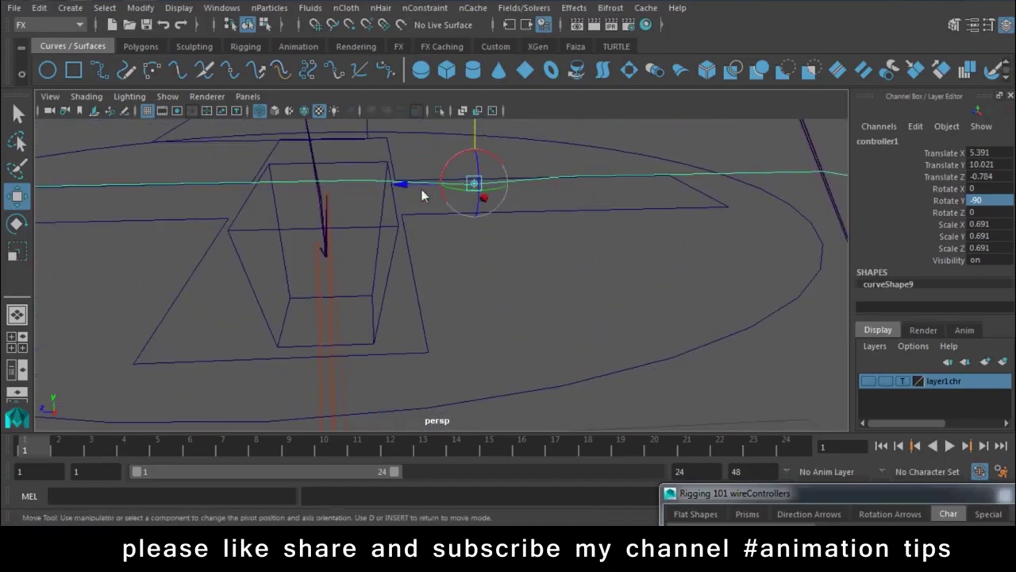
mouse_move(406, 184)
alt+mouse_down()
mouse_move(624, 336)
mouse_move(613, 279)
alt+mouse_up()
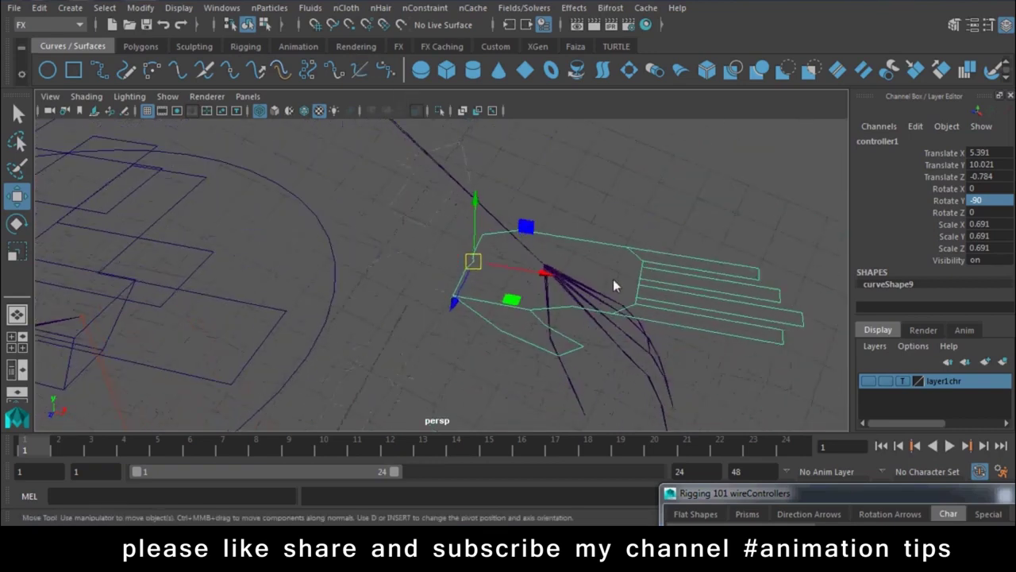
mouse_move(508, 304)
mouse_down()
mouse_move(545, 288)
mouse_move(664, 335)
mouse_move(668, 207)
mouse_up()
key(e)
mouse_move(568, 205)
mouse_down()
mouse_move(634, 262)
mouse_move(624, 246)
mouse_up()
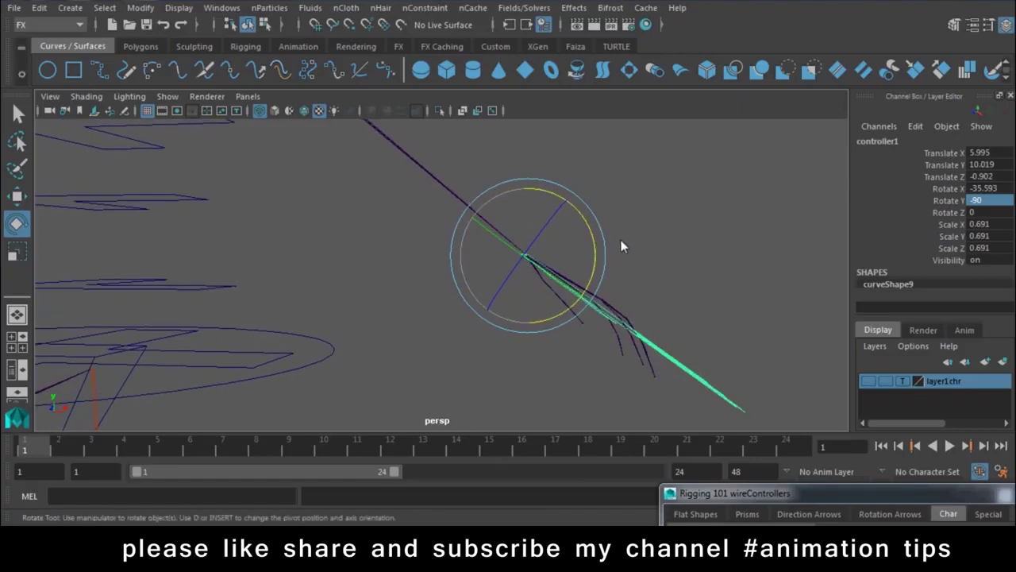
Undo the controller's X tilt so Rotate X returns to 0
click(141, 7)
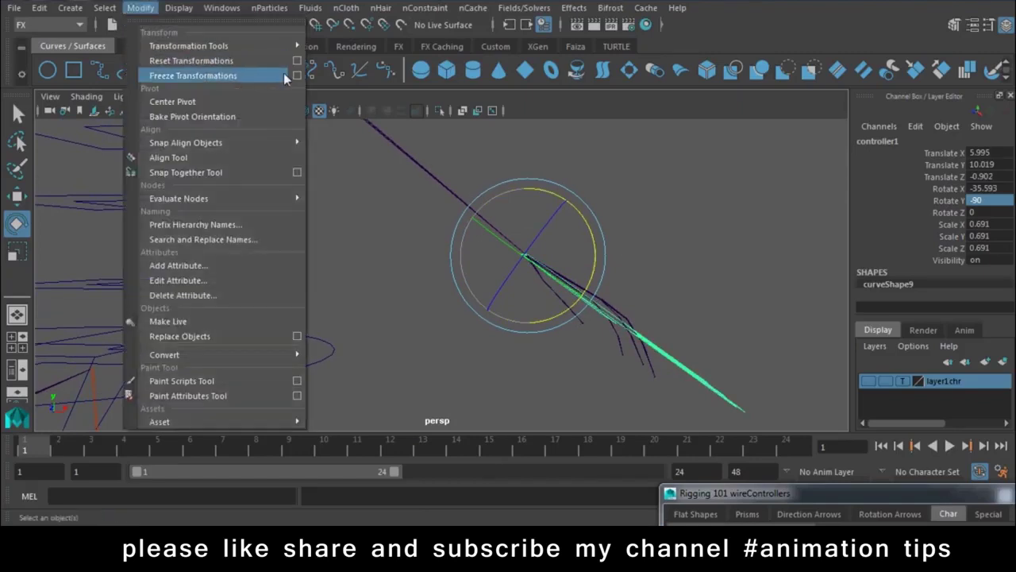
click(641, 261)
key(ctrl+z)
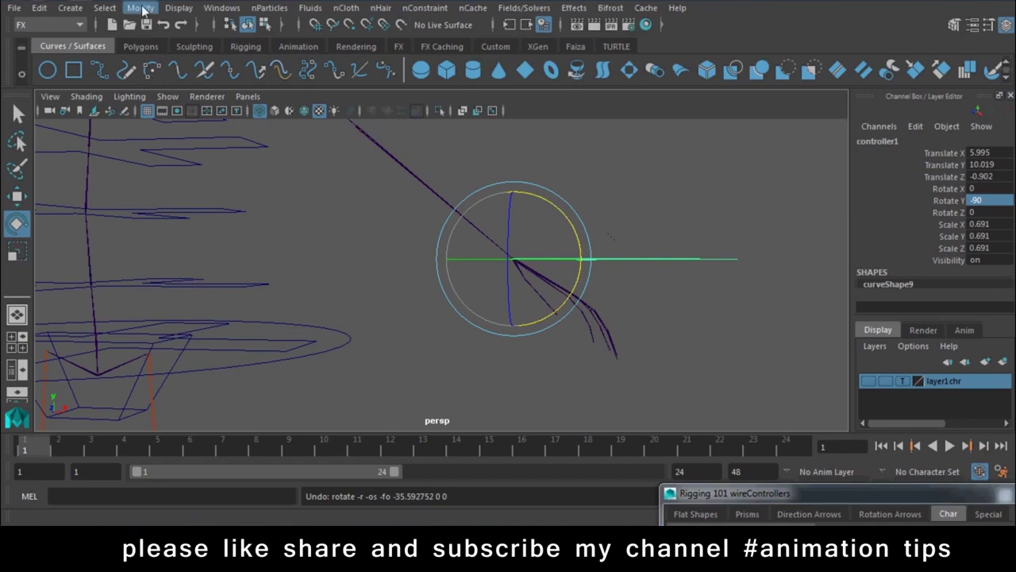
Attempt Freeze Transformations with translation excluded, which fails on controller2's locked channels
click(151, 8)
click(296, 75)
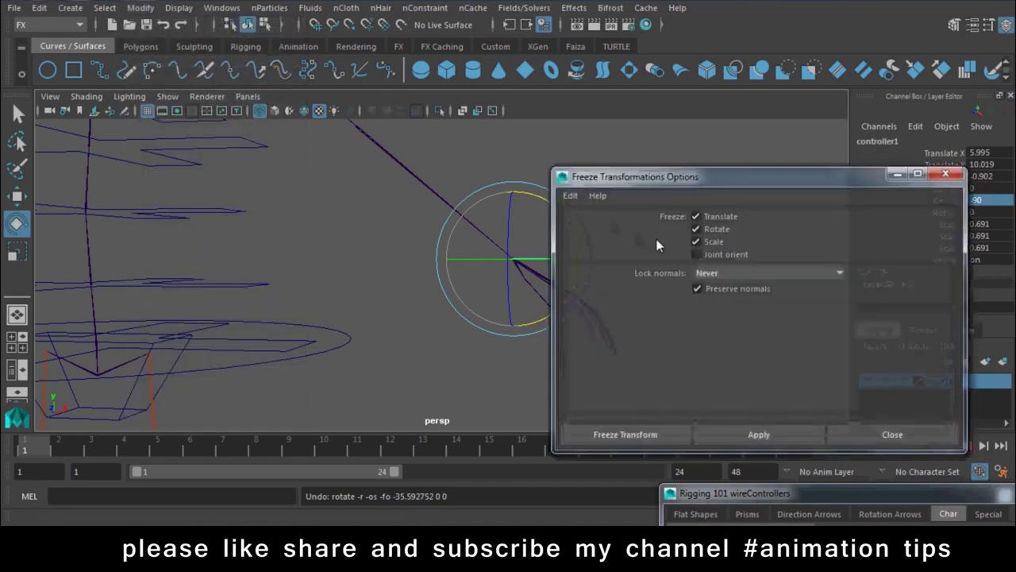
click(640, 436)
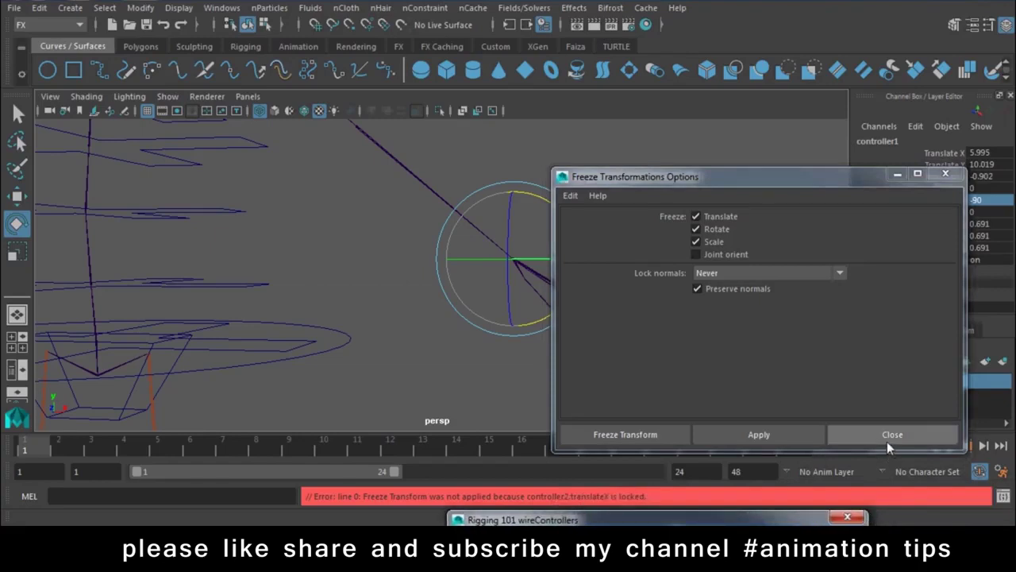
click(712, 219)
click(718, 438)
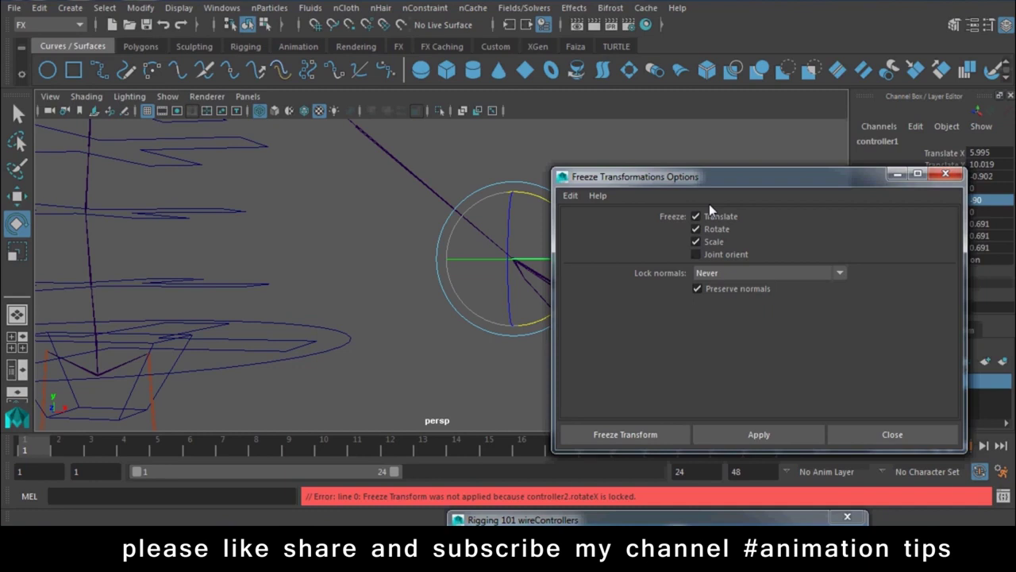
click(849, 433)
mouse_move(608, 265)
alt+mouse_down()
mouse_move(585, 299)
mouse_move(637, 365)
mouse_move(633, 382)
mouse_move(717, 343)
mouse_move(688, 320)
alt+mouse_up()
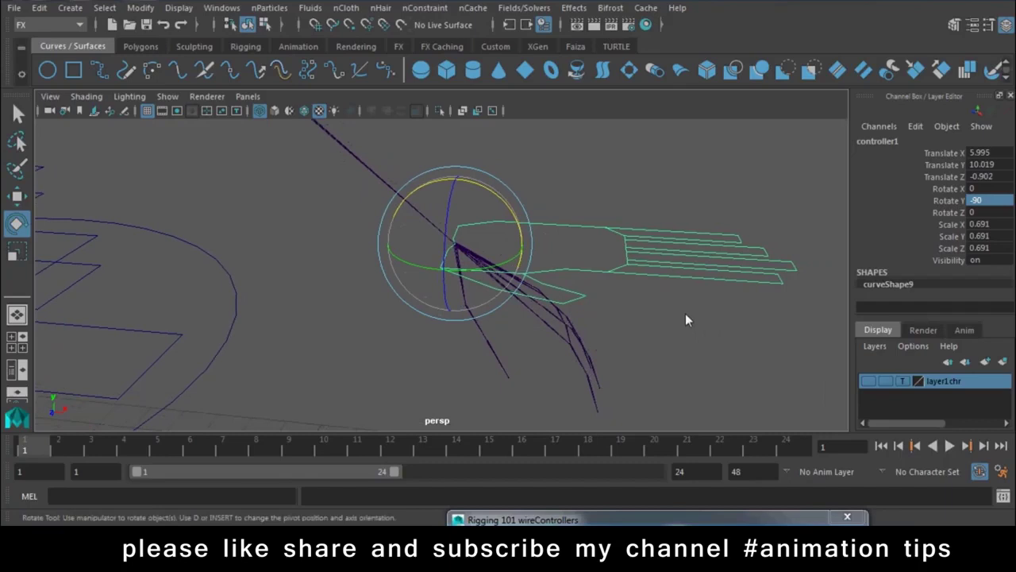
Select parent controller1 from finger controller4 and bring up the General Editors menu
click(636, 294)
click(659, 265)
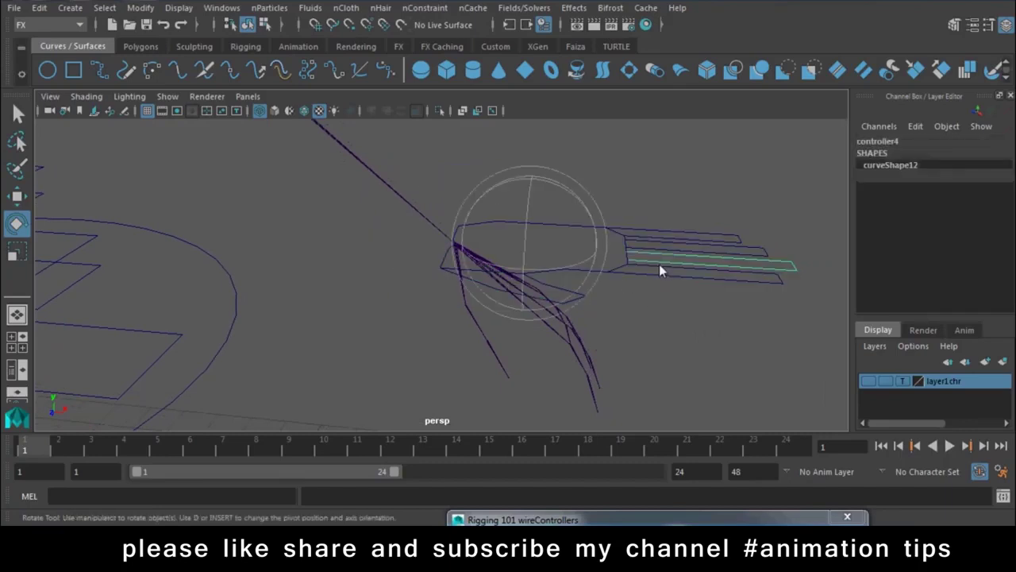
right_click(659, 264)
click(627, 238)
alt+drag(741, 323, 717, 312)
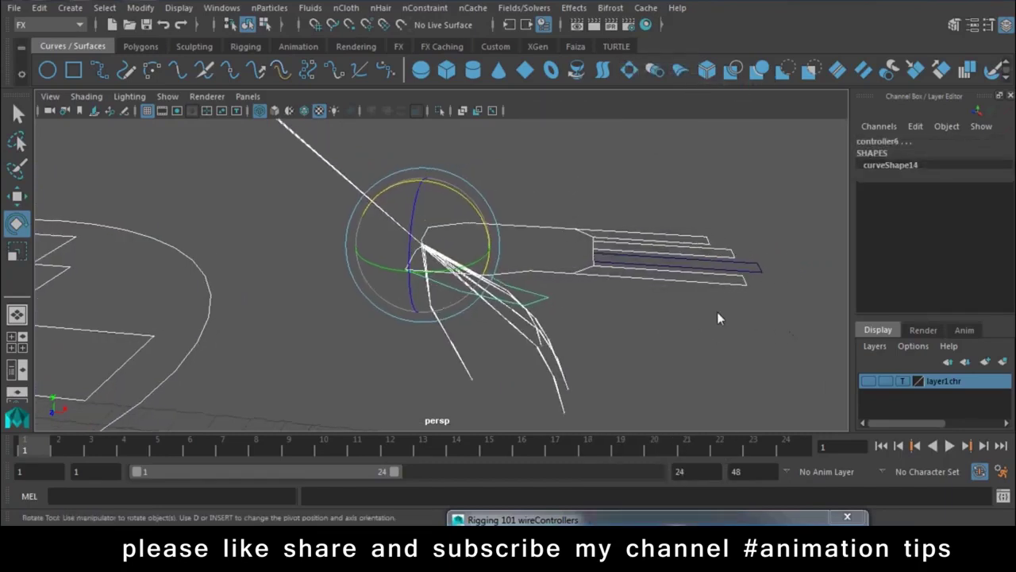
key(ctrl+z)
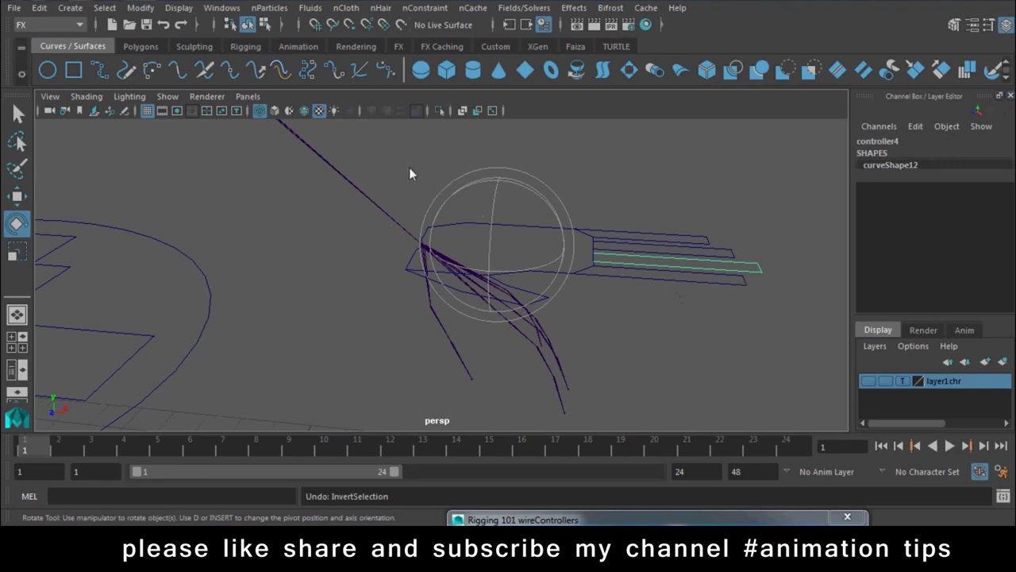
key(Up)
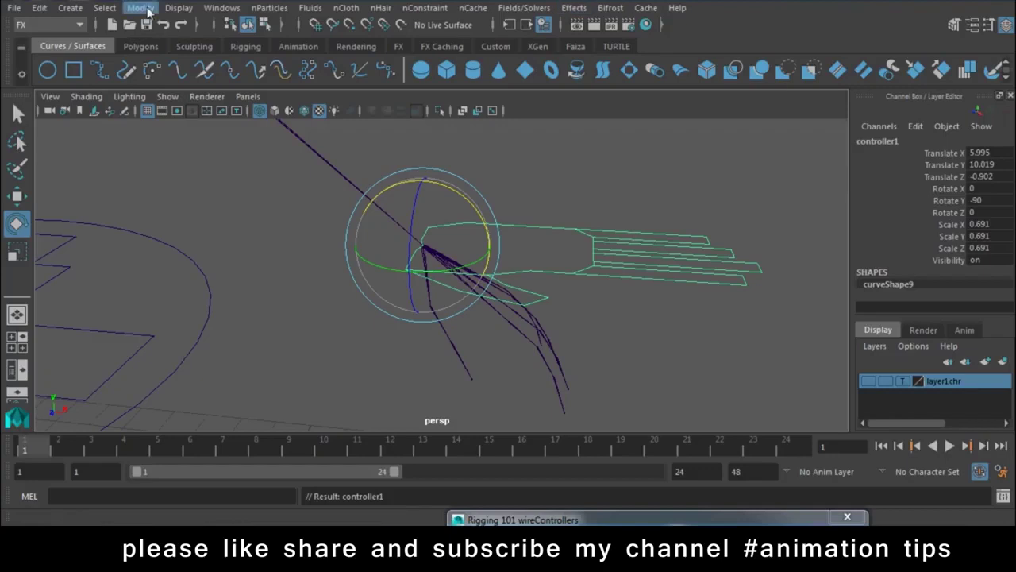
click(222, 8)
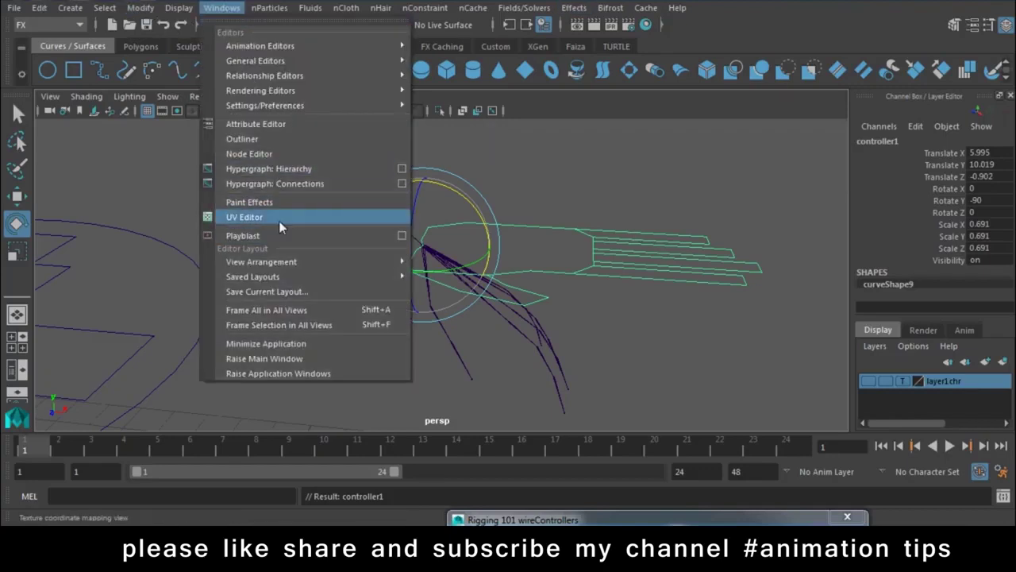
mouse_move(255, 60)
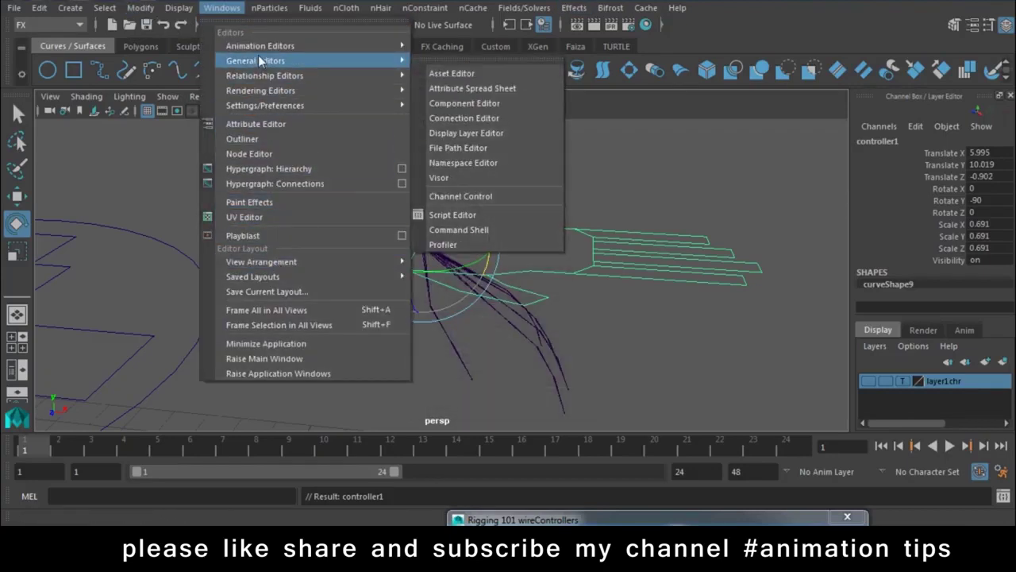
Open the Outliner beside the attributes and expand controller1 to list its child controllers
click(258, 149)
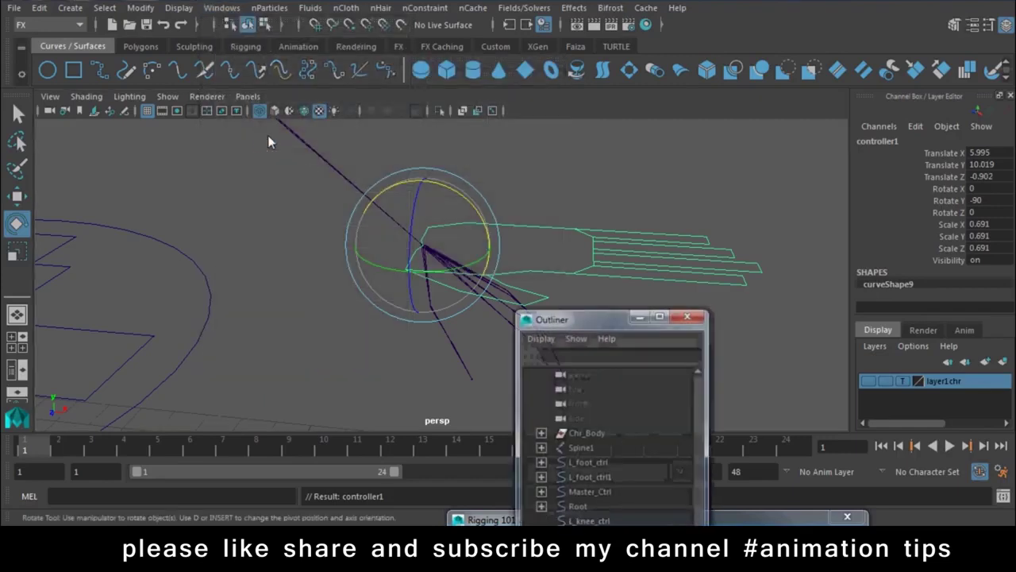
drag(579, 317, 729, 106)
click(722, 386)
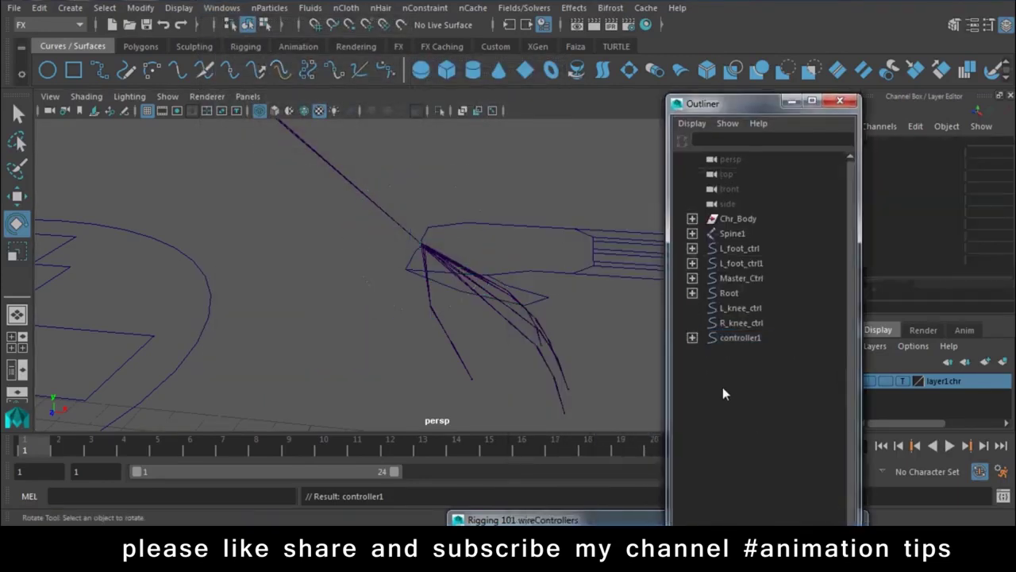
click(692, 337)
click(753, 340)
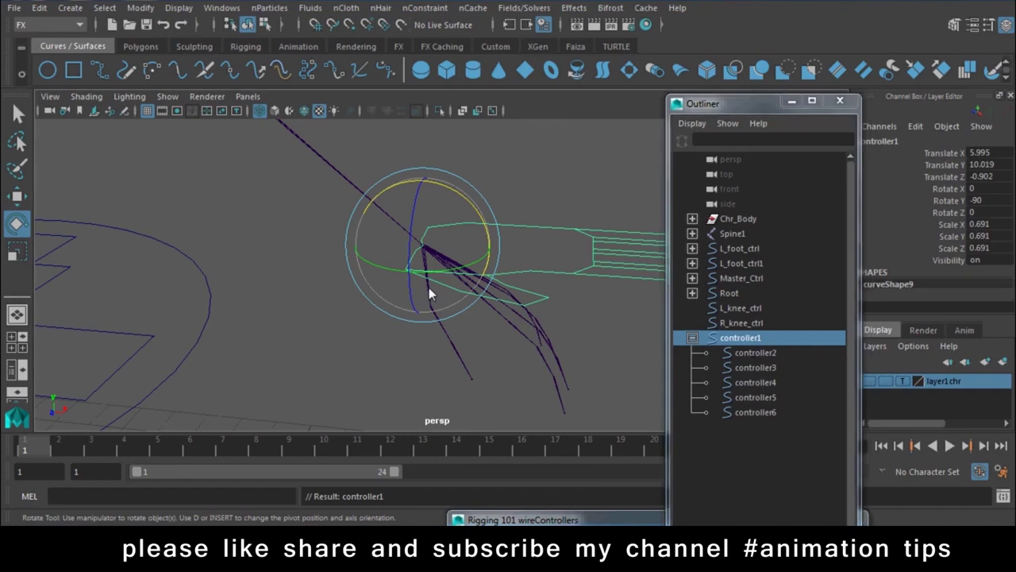
Save the scene and select finger controllers controller2 through controller6
key(ctrl+s)
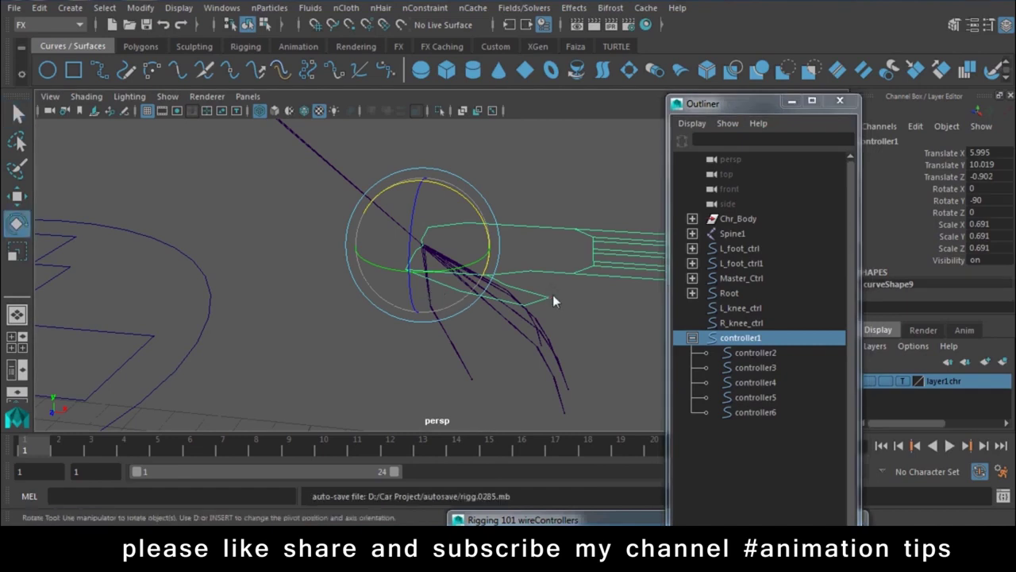
click(552, 295)
click(553, 276)
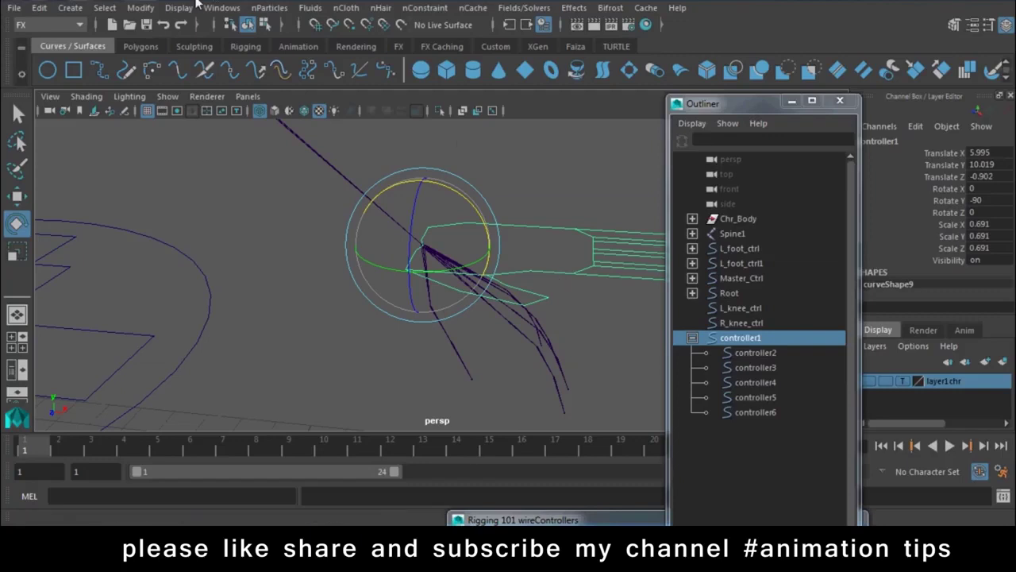
key(Down)
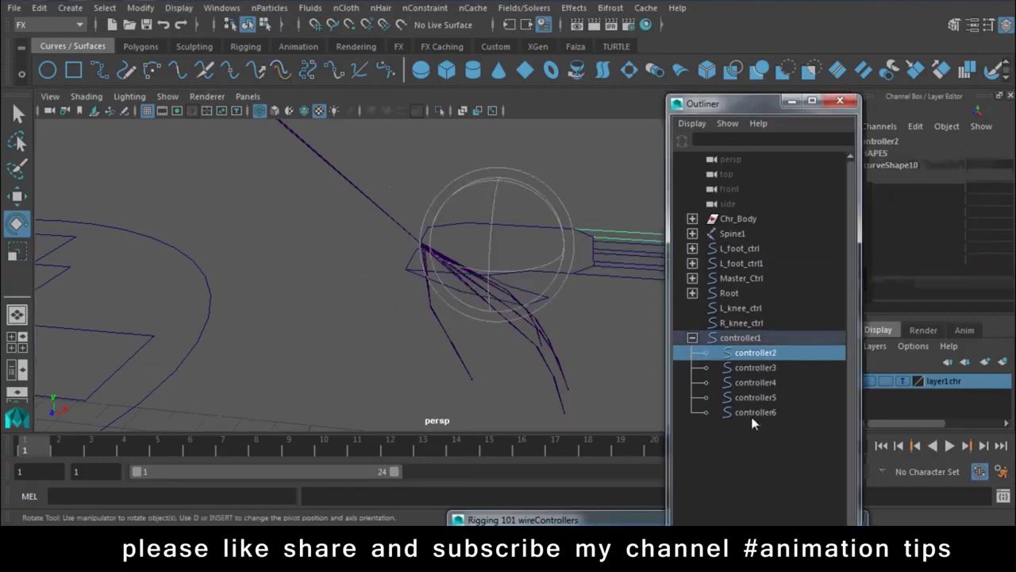
shift+click(754, 413)
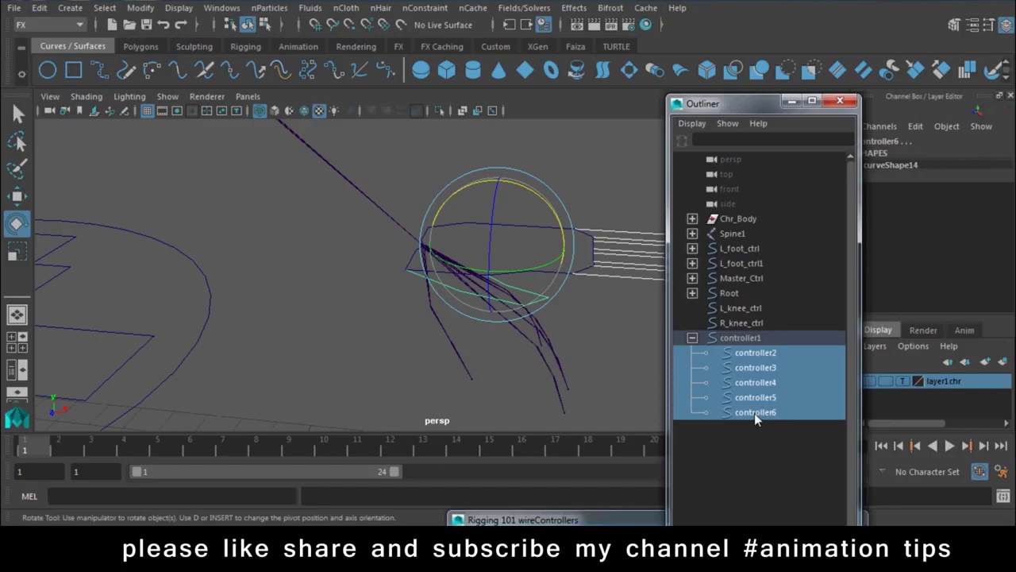
Unparent controller2–6 from controller1, then undo so they stay nested
key(shift+p)
click(559, 218)
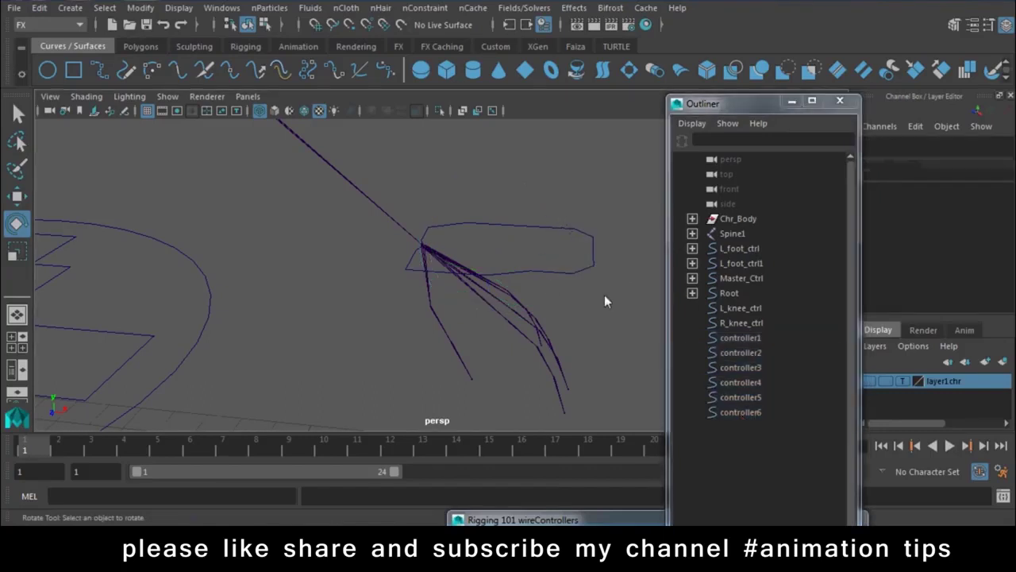
alt+right_drag(604, 295, 276, 164)
key(ctrl+z)
key(ctrl+z)
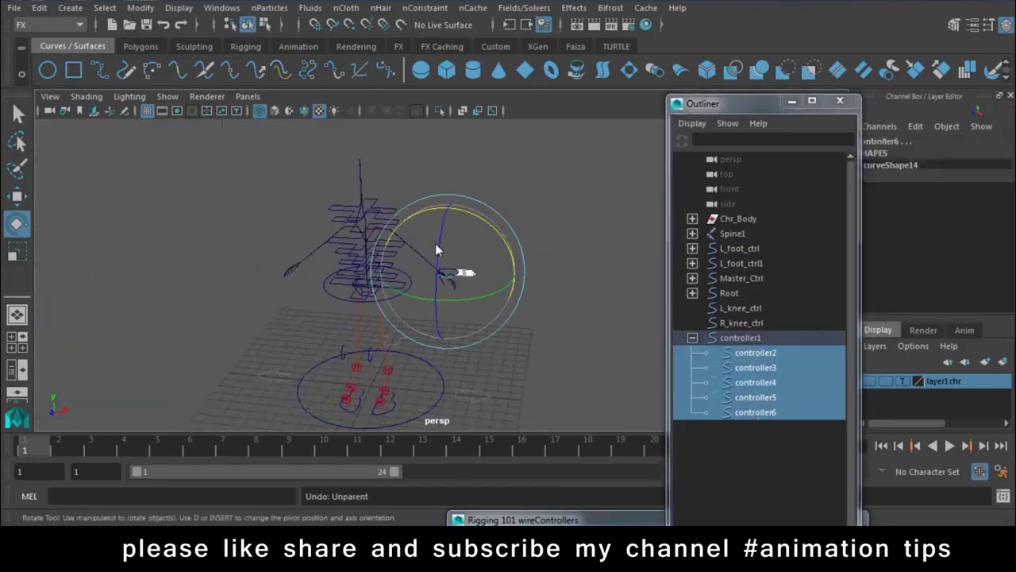
Close the Outliner and reselect the hand controller controller1
alt+right_drag(435, 251, 583, 338)
click(595, 237)
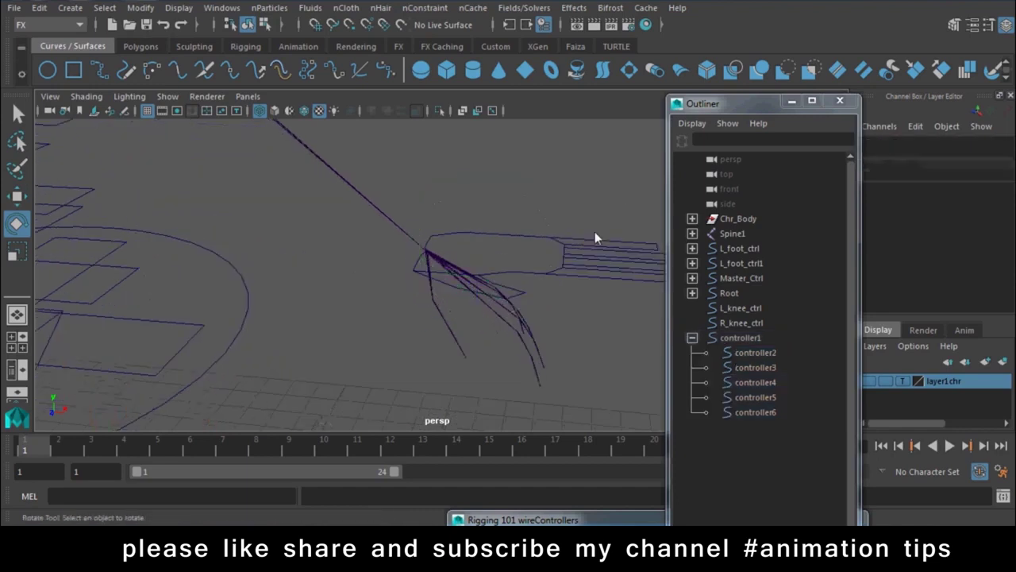
alt+drag(565, 274, 514, 287)
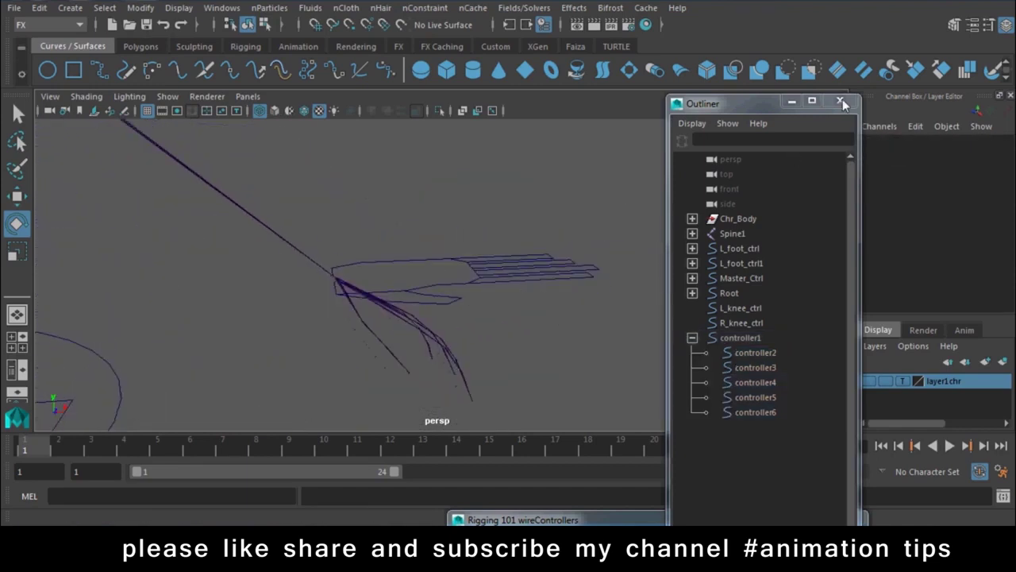
click(842, 102)
click(443, 286)
Tilt controller1 to match the hand and scale it uniformly to 0.492
mouse_move(439, 283)
alt+mouse_down()
mouse_move(422, 219)
mouse_move(445, 254)
alt+mouse_up()
key(w)
mouse_move(470, 412)
alt+mouse_down()
mouse_move(408, 256)
mouse_move(515, 335)
mouse_move(380, 347)
alt+mouse_up()
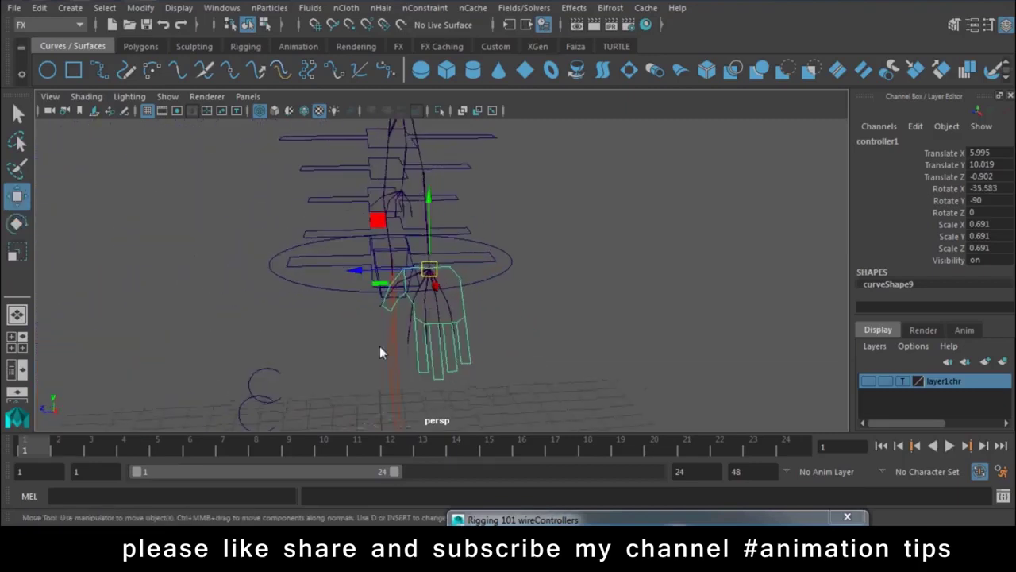
key(r)
mouse_move(429, 270)
mouse_down()
mouse_move(389, 341)
mouse_move(574, 313)
mouse_move(465, 353)
mouse_up()
key(w)
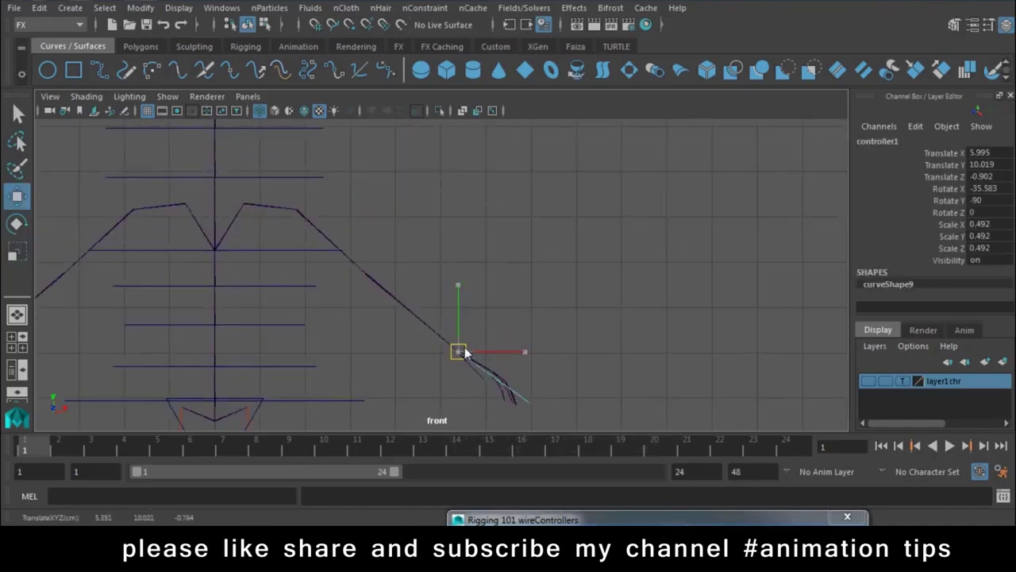
Zoom the front view onto the hand, undoing an accidental controller move
mouse_move(453, 352)
alt+right_down()
mouse_move(553, 413)
mouse_move(607, 418)
alt+right_up()
mouse_move(606, 418)
alt+middle_down()
mouse_move(503, 304)
mouse_move(441, 289)
alt+middle_up()
drag(442, 289, 461, 270)
key(ctrl+z)
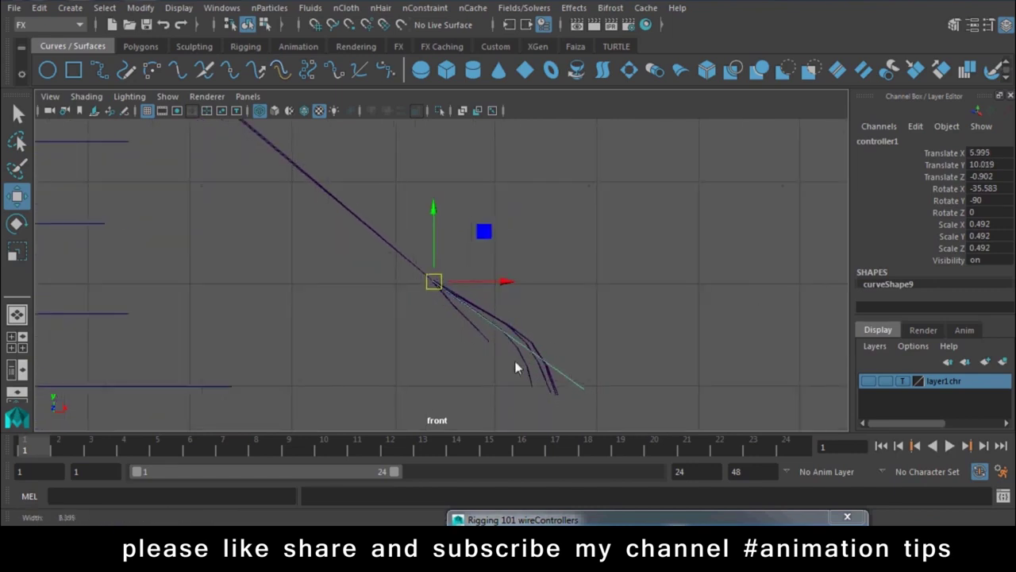
scroll(540, 337, down, 3)
Duplicate the hand controller as controller7, snap it onto the left hand, and set Rotate Y 90
key(ctrl+d)
drag(661, 266, 200, 267)
key(c)
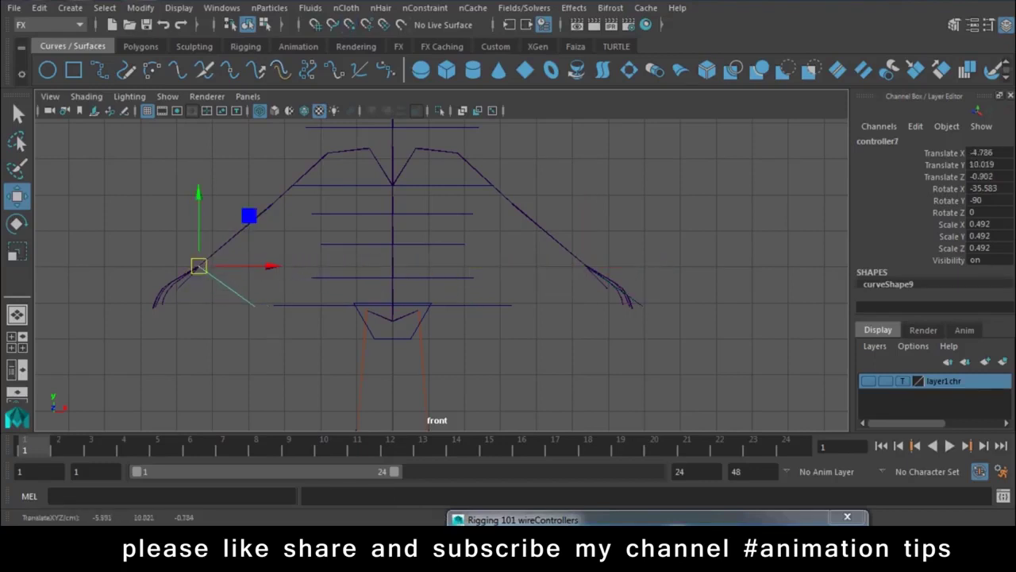
double_click(978, 203)
key(Return)
Check both controllers in perspective view, undoing an accidental move of the right controller
key(space)
mouse_move(332, 297)
mouse_down()
mouse_move(349, 261)
mouse_move(352, 343)
mouse_move(365, 291)
mouse_move(469, 303)
mouse_move(229, 270)
mouse_up()
click(583, 301)
click(580, 298)
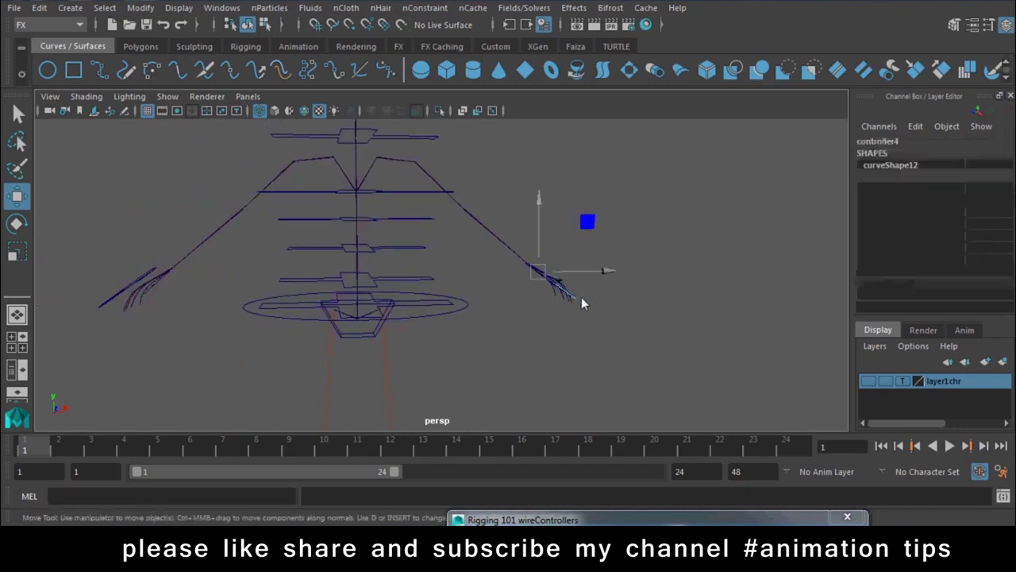
mouse_move(599, 274)
mouse_down()
mouse_move(622, 262)
mouse_move(652, 396)
mouse_up()
click(621, 263)
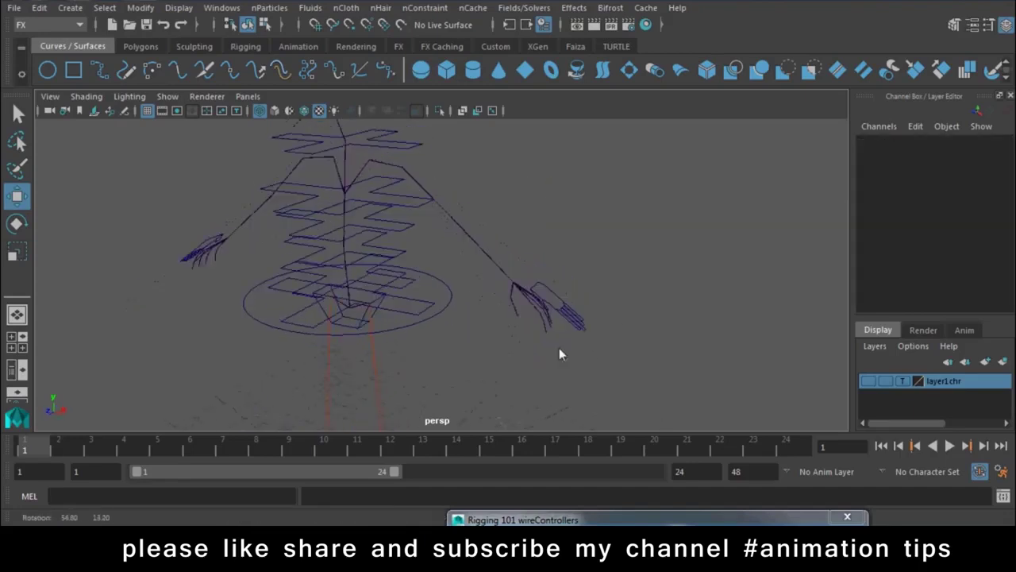
key(ctrl+z)
key(ctrl+z)
key(ctrl+z)
key(ctrl+z)
key(ctrl+z)
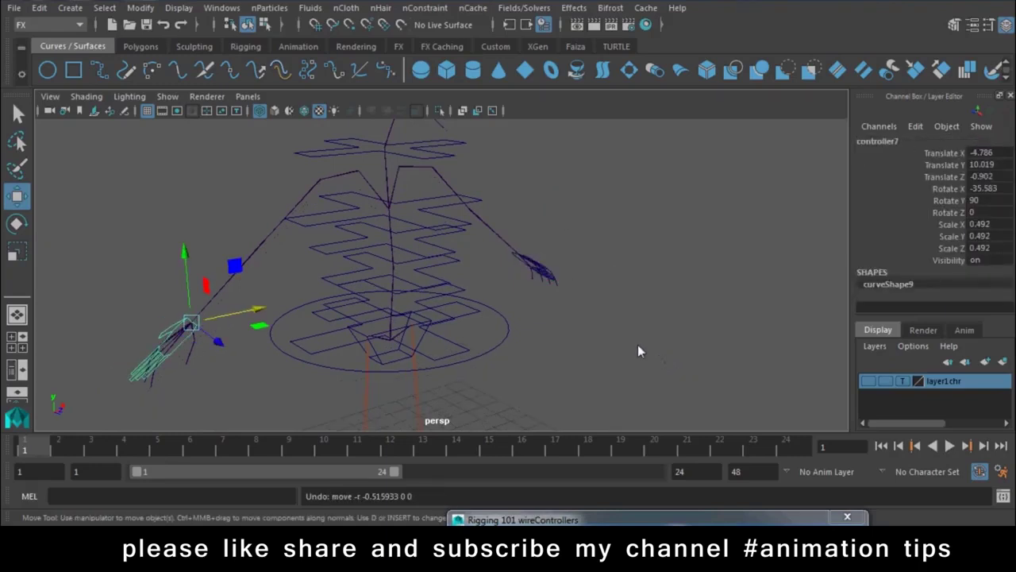
key(ctrl+z)
In front view, fine-tune controller7 on the left hand and nudge controller1 slightly
key(space)
drag(270, 299, 262, 318)
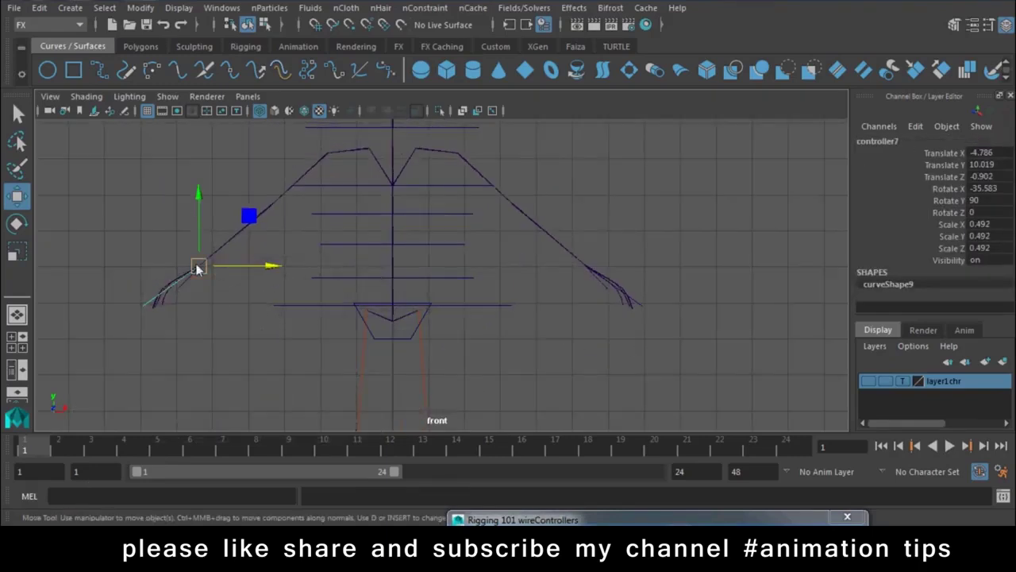
middle_drag(224, 260, 216, 250)
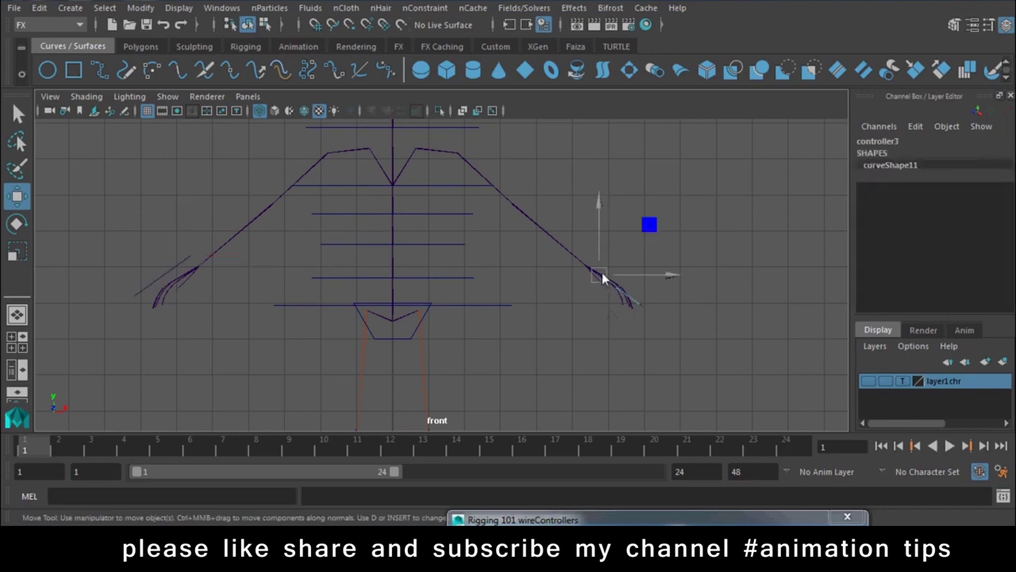
click(606, 274)
key(ctrl+z)
click(608, 287)
drag(605, 260, 608, 254)
Return to perspective and orbit to inspect both hand controllers
key(space)
click(612, 250)
mouse_move(598, 299)
alt+mouse_down()
mouse_move(640, 374)
mouse_move(601, 290)
mouse_move(679, 379)
mouse_move(473, 198)
mouse_move(454, 312)
mouse_move(359, 238)
alt+mouse_up()
click(601, 291)
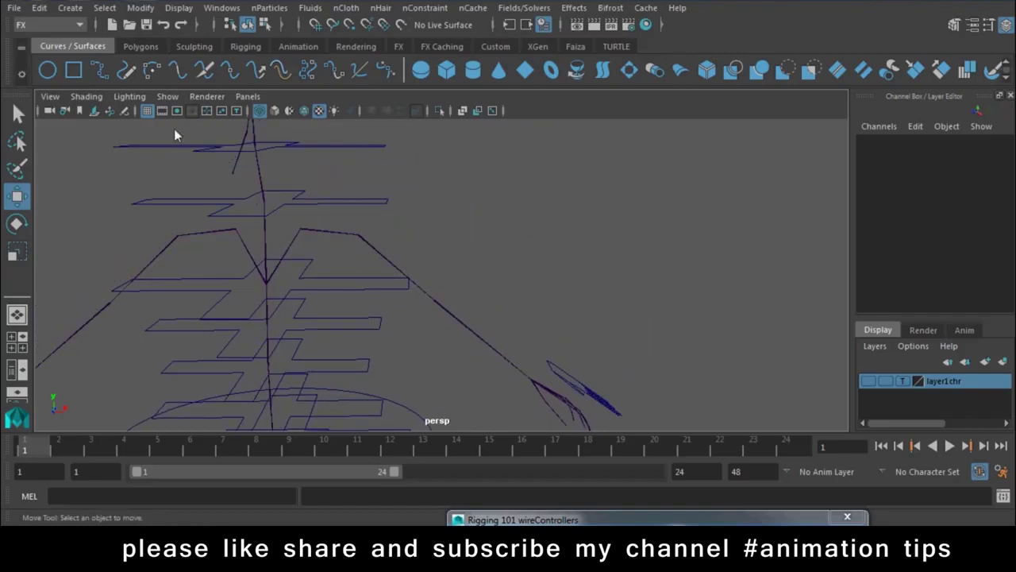
Draw a new NURBS circle at the chest from the side view
click(47, 70)
key(space)
drag(397, 185, 468, 191)
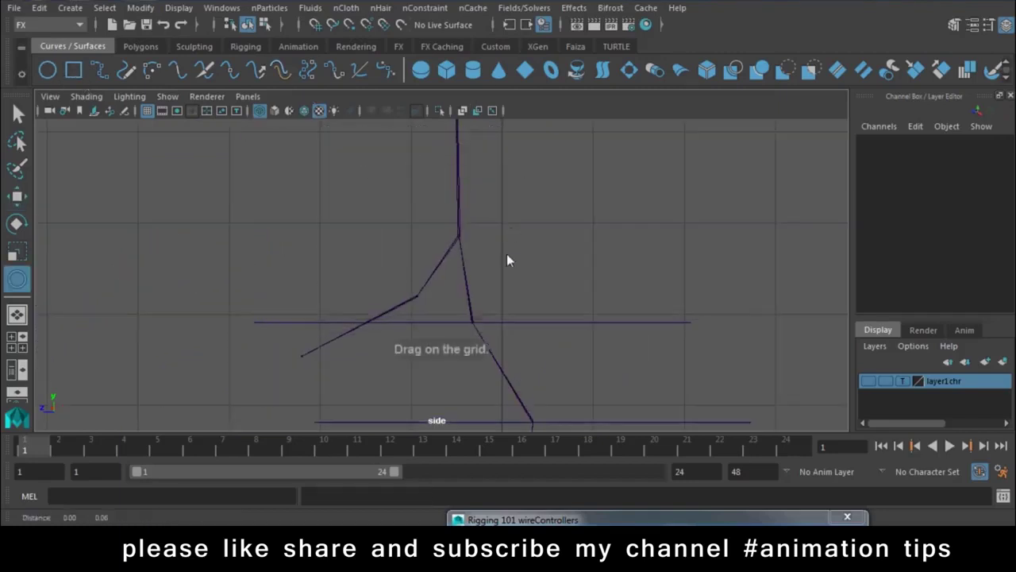
alt+middle_drag(326, 286, 435, 187)
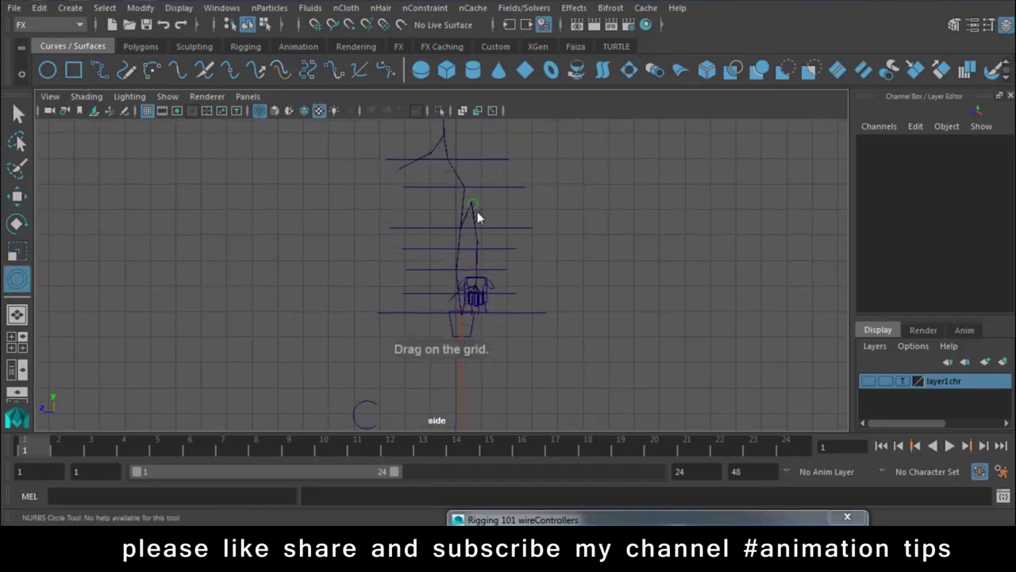
drag(474, 207, 479, 224)
key(e)
key(space)
drag(483, 175, 518, 251)
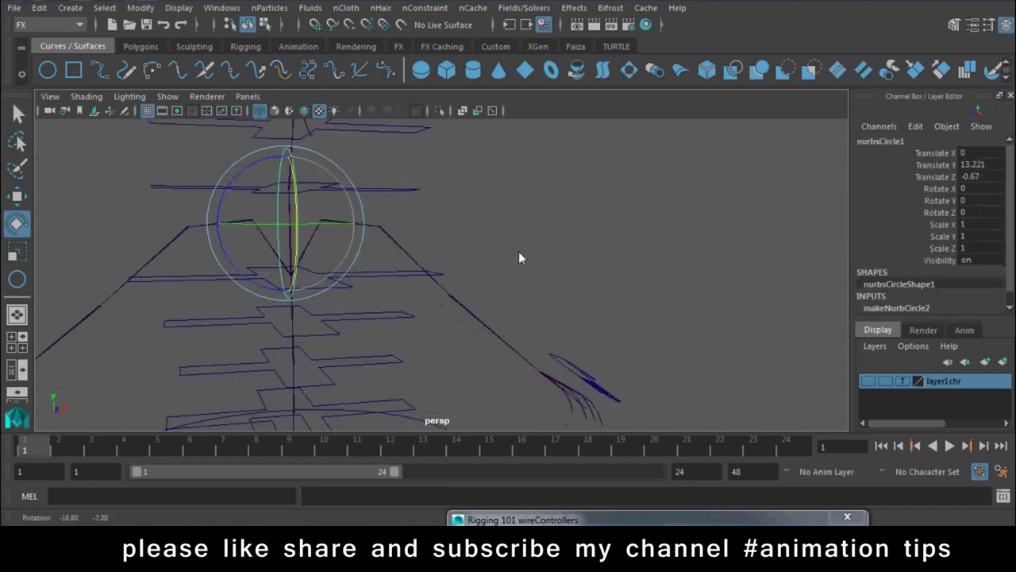
Move the circle out along X, scale it to 0.543, and duplicate it
key(w)
alt+drag(523, 289, 321, 270)
mouse_move(389, 244)
mouse_down()
mouse_move(590, 241)
mouse_move(559, 247)
mouse_move(542, 231)
mouse_move(379, 233)
mouse_move(350, 224)
mouse_move(257, 237)
mouse_move(378, 267)
mouse_up()
key(r)
key(w)
key(ctrl+d)
key(v)
Freeze the transformations of the right arm circle control nurbsCircle1
click(421, 230)
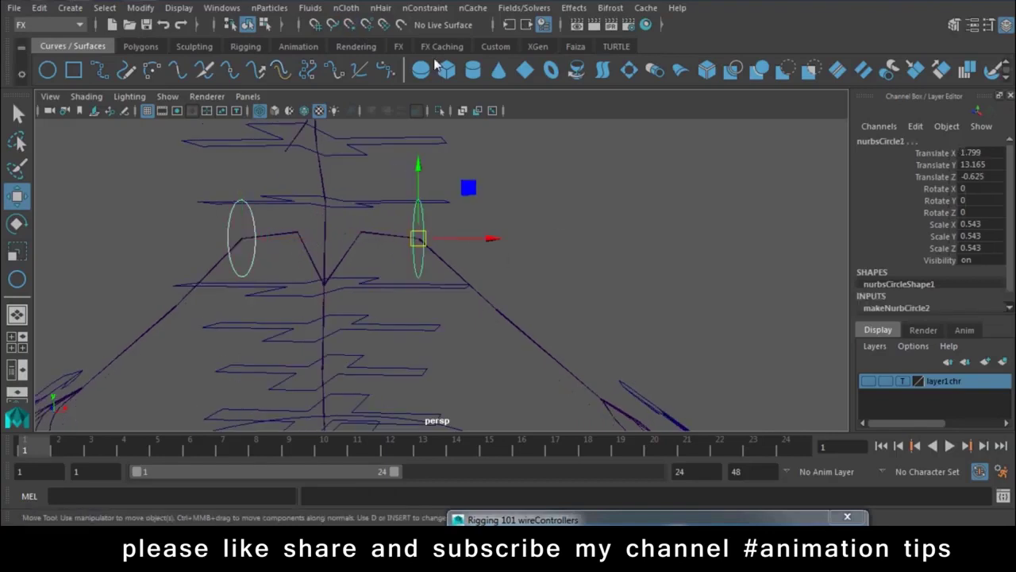
click(140, 7)
click(192, 76)
alt+drag(639, 349, 512, 297)
alt+right_drag(513, 297, 534, 464)
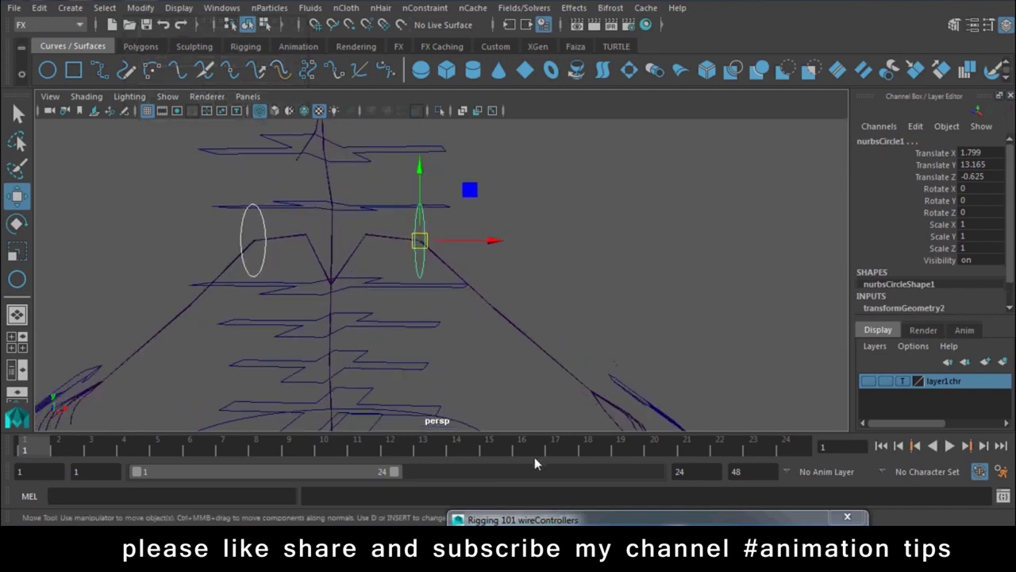
Re-freeze the circle with translation unchecked in the freeze options, then deselect it
click(139, 8)
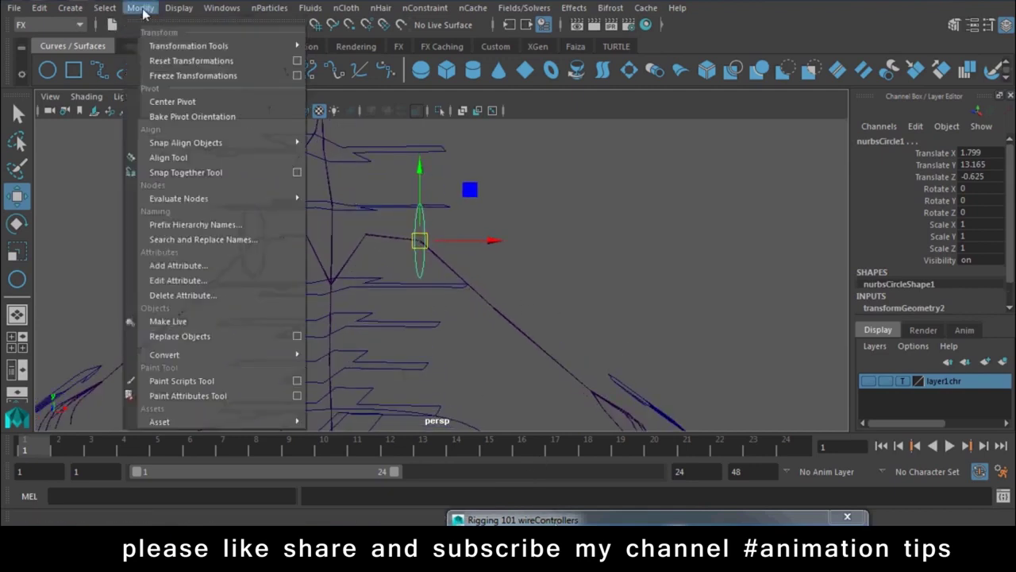
click(298, 76)
click(697, 216)
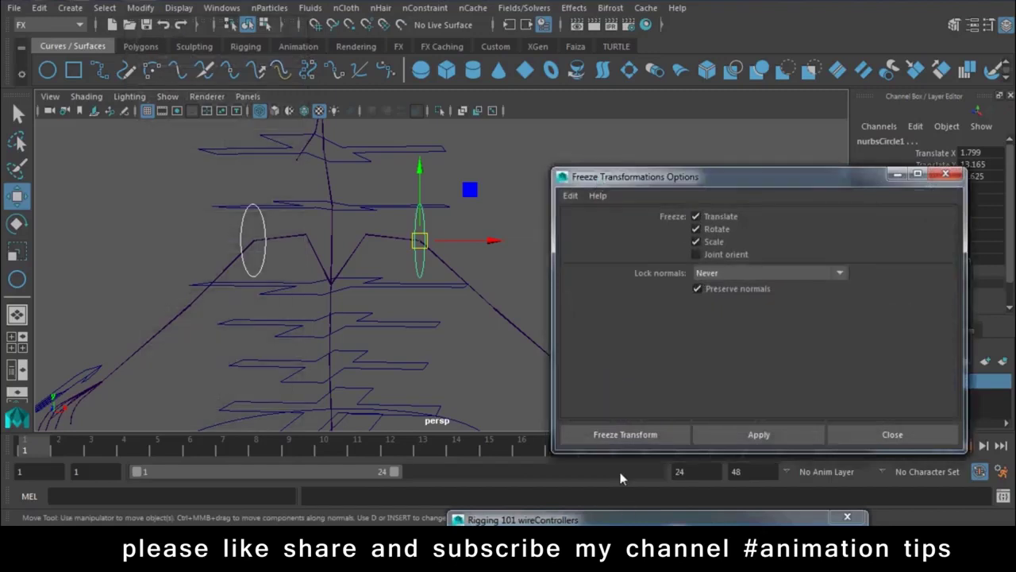
click(625, 434)
mouse_move(721, 330)
alt+mouse_down()
mouse_move(674, 247)
mouse_move(664, 272)
mouse_move(609, 214)
alt+mouse_up()
click(674, 246)
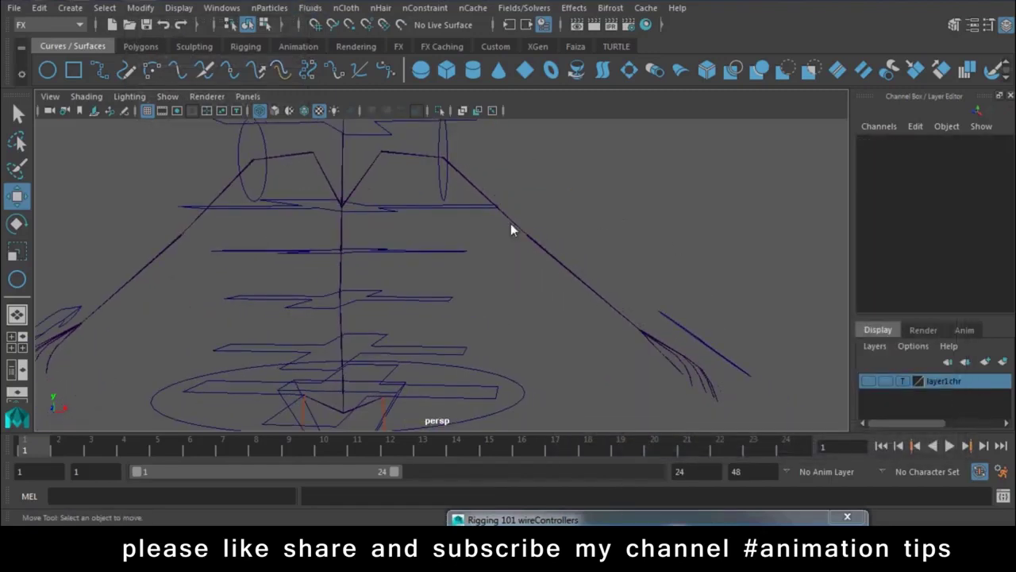
alt+drag(510, 229, 495, 144)
Switch to the Rigging menu set and create ikHandle1 from left forearm to wrist
click(48, 24)
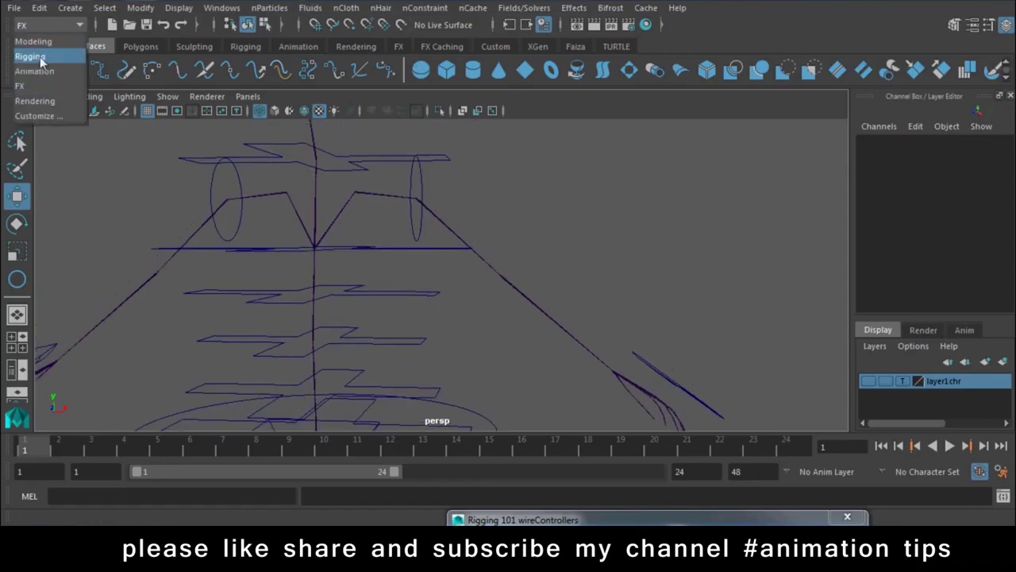
click(35, 57)
alt+drag(595, 204, 555, 195)
click(262, 10)
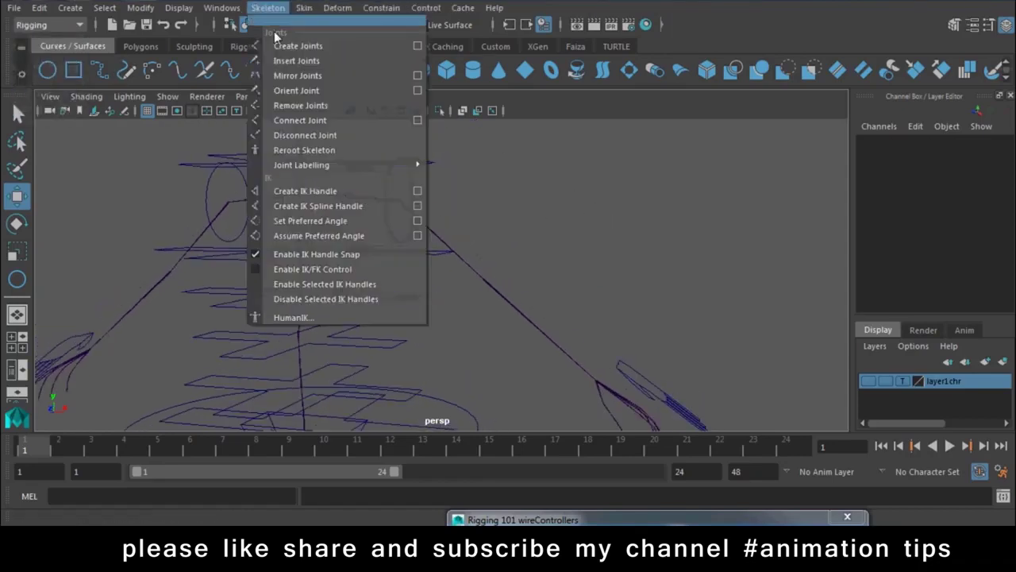
click(354, 188)
mouse_move(355, 188)
alt+mouse_down()
mouse_move(581, 319)
mouse_move(384, 189)
alt+mouse_up()
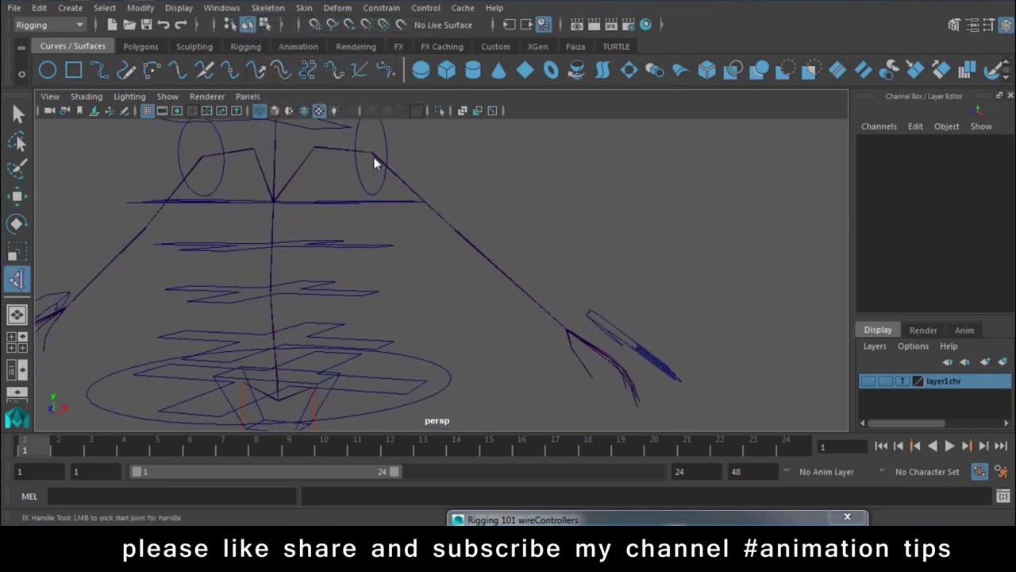
click(373, 156)
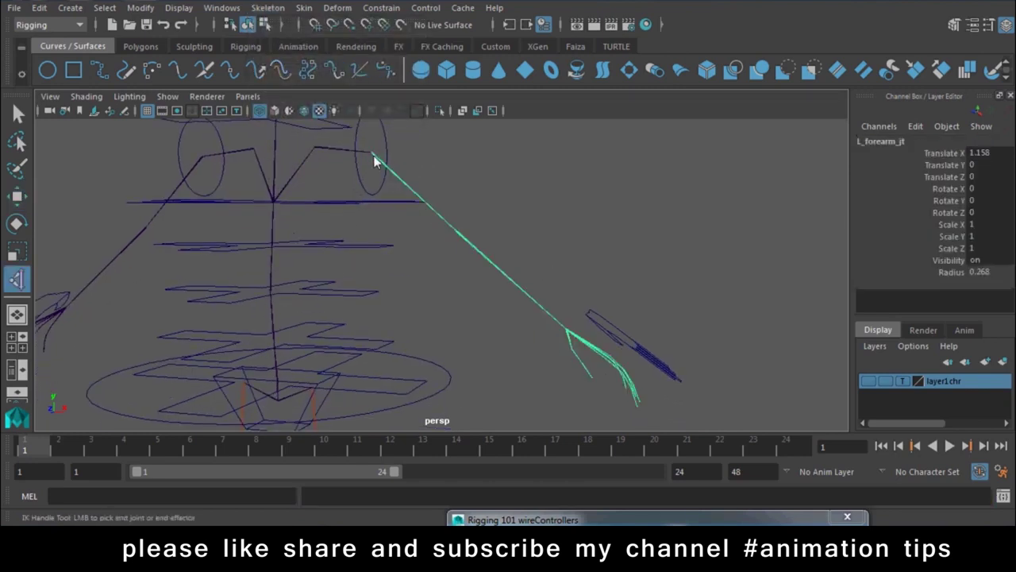
click(569, 337)
mouse_move(568, 329)
mouse_down()
mouse_move(618, 232)
mouse_move(601, 319)
mouse_move(343, 258)
mouse_move(412, 204)
mouse_up()
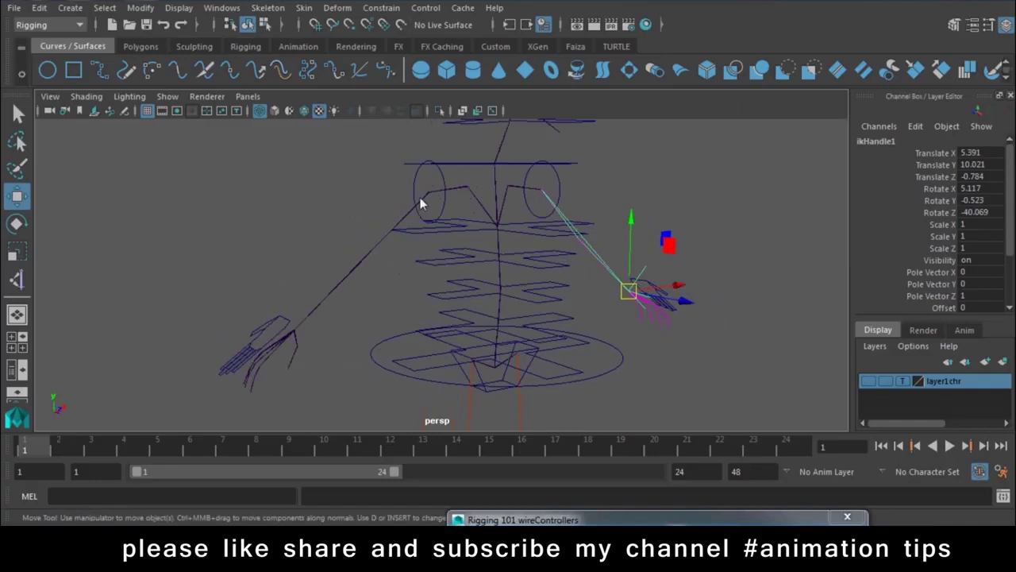
Create ikHandle2 from the right forearm joint to the wrist
click(420, 197)
click(271, 10)
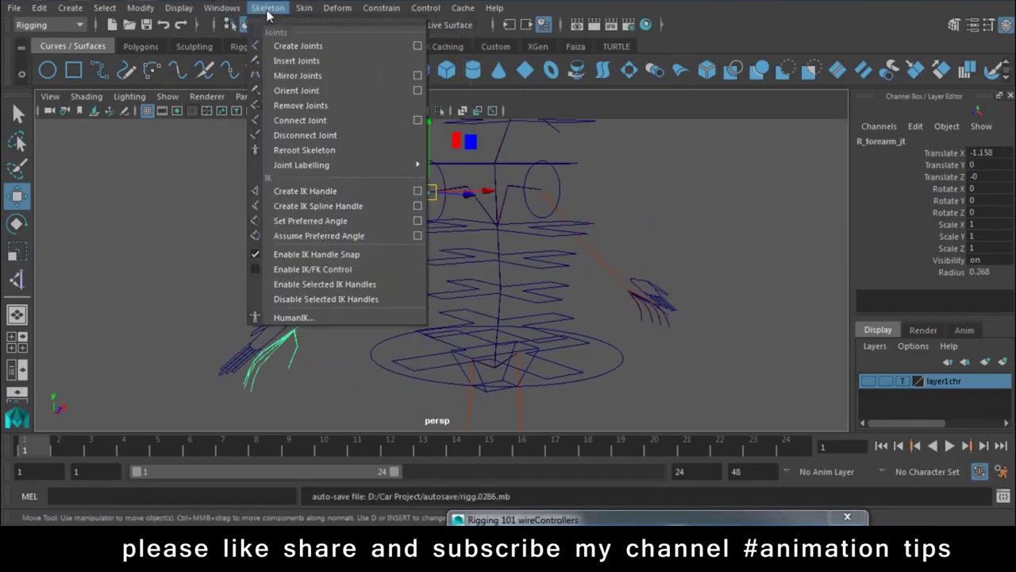
click(313, 193)
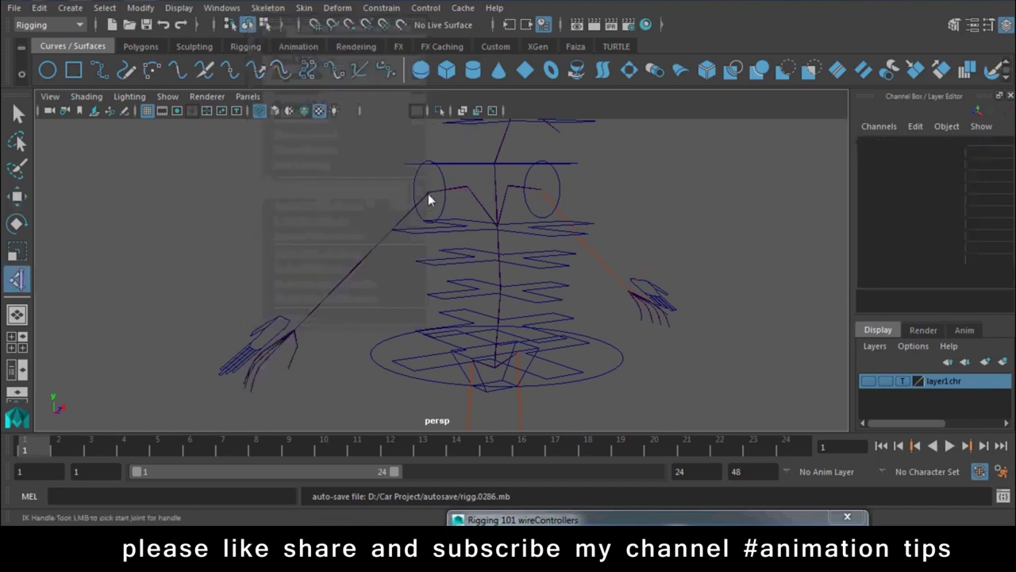
click(428, 193)
click(295, 338)
Bend and straighten the left arm by moving ikHandle1
key(w)
mouse_move(696, 329)
alt+mouse_down()
mouse_move(609, 318)
mouse_move(589, 256)
mouse_move(656, 312)
alt+mouse_up()
click(658, 311)
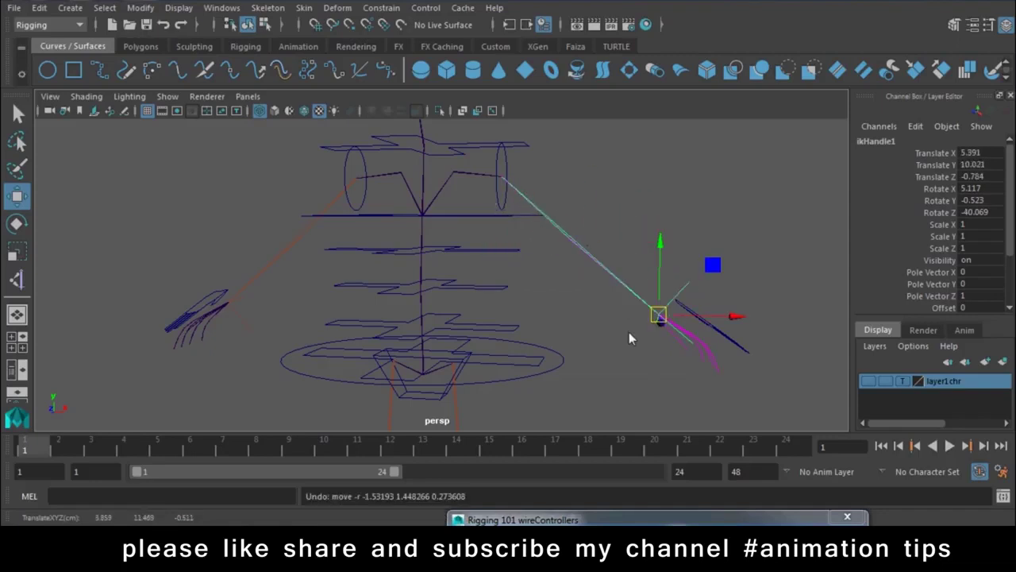
mouse_move(613, 269)
alt+mouse_down()
mouse_move(526, 311)
mouse_move(572, 341)
mouse_move(523, 324)
alt+mouse_up()
mouse_move(587, 250)
alt+mouse_down()
mouse_move(592, 278)
mouse_move(654, 338)
mouse_move(657, 320)
alt+mouse_up()
mouse_move(638, 273)
mouse_down()
mouse_move(699, 262)
mouse_move(636, 204)
mouse_move(625, 311)
mouse_move(598, 272)
mouse_move(529, 225)
mouse_move(487, 280)
mouse_move(516, 326)
mouse_up()
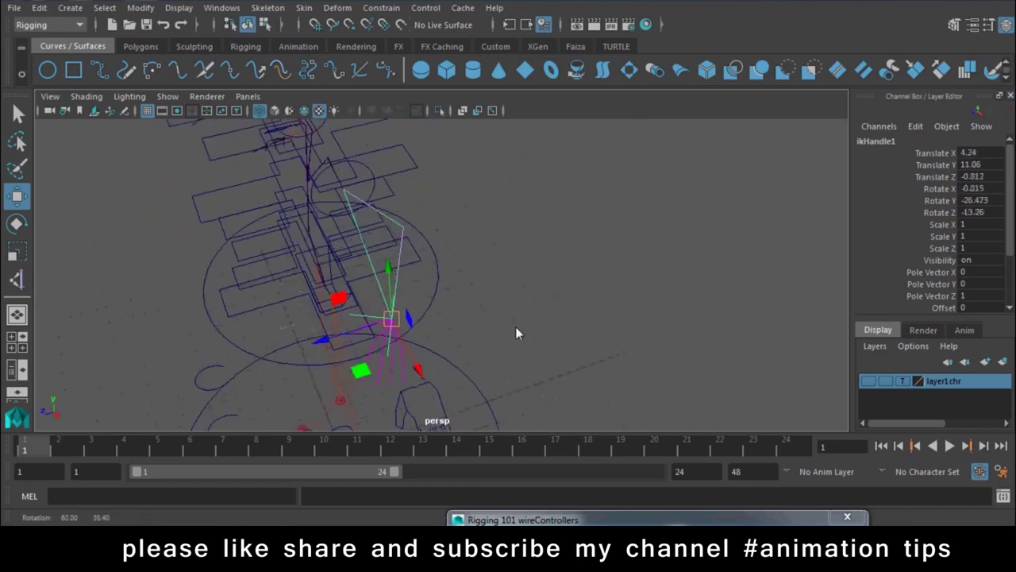
Re-pose ikHandle1 from several angles, then undo the test moves back to rest
mouse_move(393, 238)
alt+mouse_down()
mouse_move(496, 278)
mouse_move(521, 332)
alt+mouse_up()
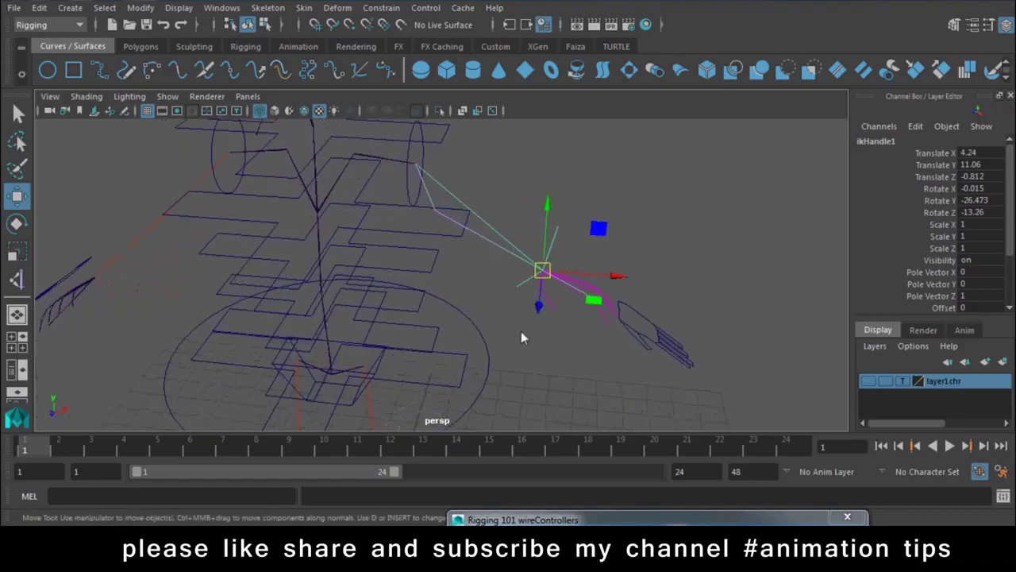
middle_drag(483, 262, 495, 333)
alt+drag(495, 333, 416, 316)
mouse_move(456, 252)
alt+mouse_down()
mouse_move(525, 325)
mouse_move(509, 358)
mouse_move(533, 334)
alt+mouse_up()
middle_drag(533, 333, 538, 338)
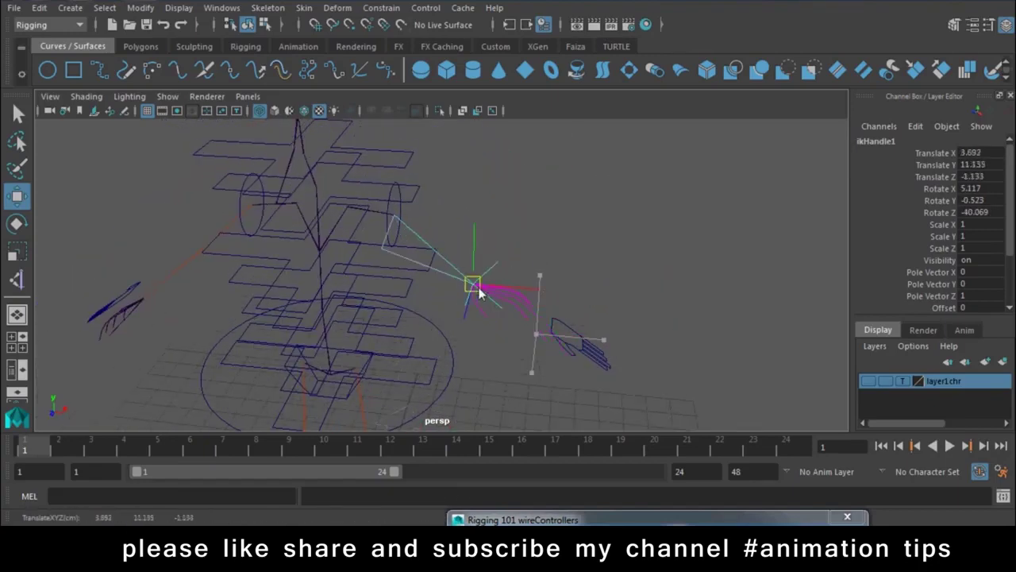
mouse_move(477, 290)
mouse_down()
mouse_move(505, 310)
mouse_move(513, 254)
mouse_move(479, 277)
mouse_up()
drag(479, 277, 511, 278)
drag(608, 305, 487, 275)
drag(427, 302, 530, 252)
key(ctrl+z)
key(ctrl+z)
key(ctrl+z)
key(ctrl+z)
key(ctrl+z)
key(ctrl+z)
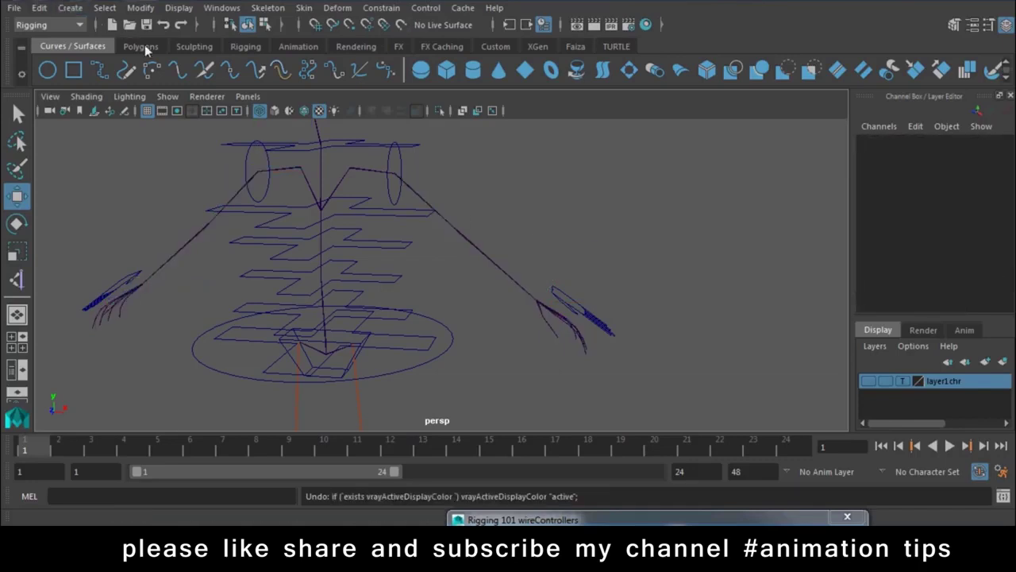
Redo the undone steps until ikHandle2 is selected, then deselect it
click(180, 25)
click(181, 26)
click(181, 26)
click(180, 25)
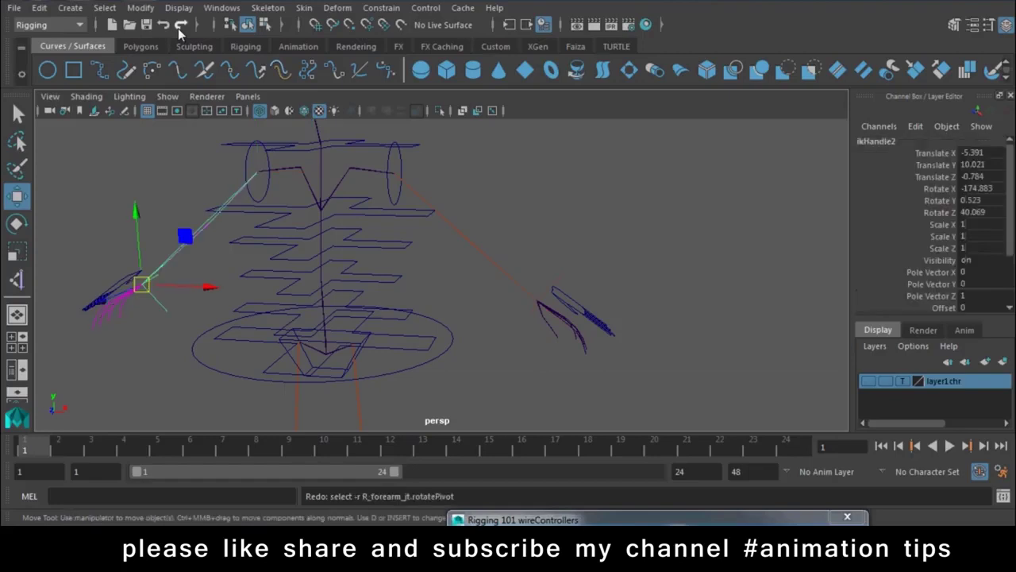
click(524, 231)
mouse_move(621, 279)
alt+mouse_down()
mouse_move(544, 318)
mouse_move(534, 349)
mouse_move(545, 360)
alt+mouse_up()
mouse_move(546, 360)
alt+right_down()
mouse_move(584, 357)
mouse_move(550, 357)
alt+right_up()
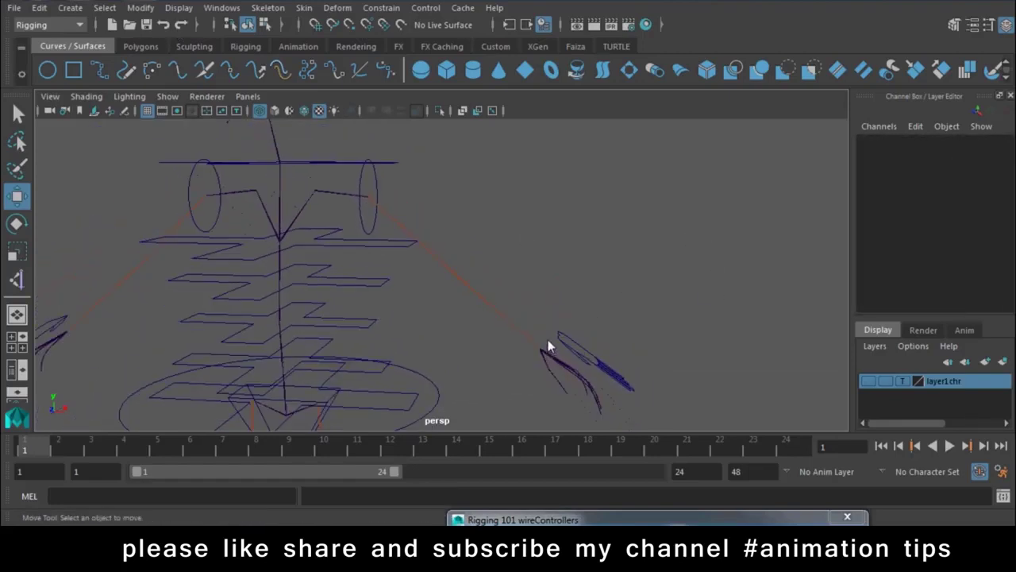
Move controller1 at the right wrist up and left, then lower it back
click(547, 341)
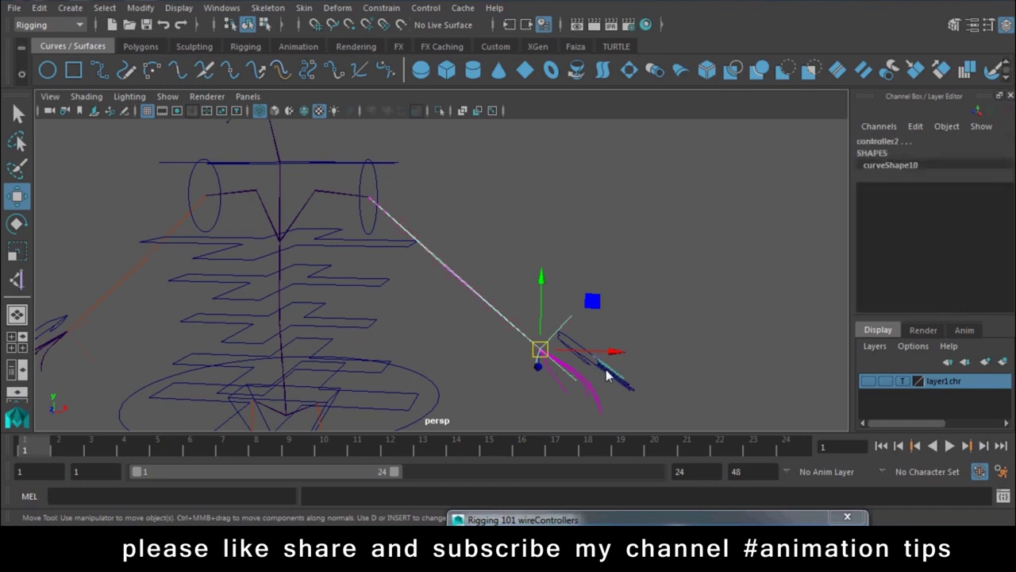
click(569, 346)
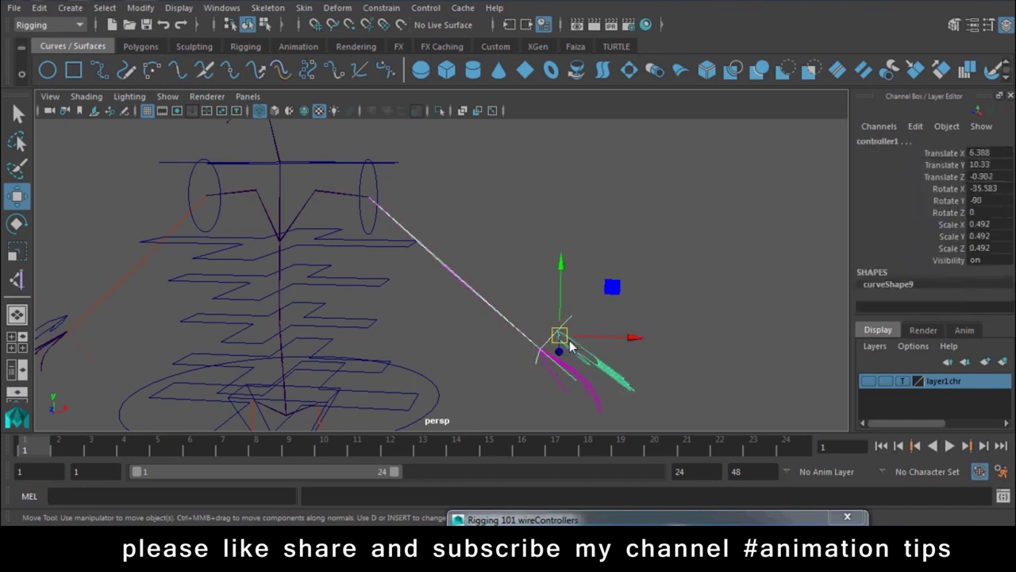
click(569, 345)
click(574, 356)
click(569, 342)
mouse_move(569, 341)
mouse_down()
mouse_move(564, 254)
mouse_move(531, 319)
mouse_move(517, 252)
mouse_move(573, 346)
mouse_up()
mouse_move(207, 353)
alt+mouse_down()
mouse_move(314, 327)
mouse_move(286, 323)
alt+mouse_up()
Rotate the right arm circle nurbsCircle1 to about 42° to swing the arm, then undo
click(238, 309)
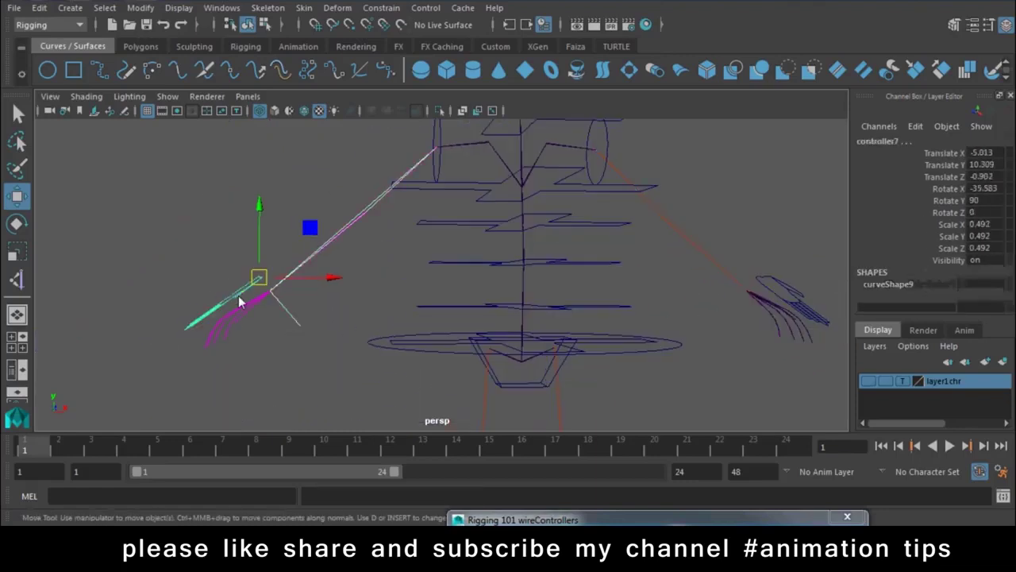
click(241, 302)
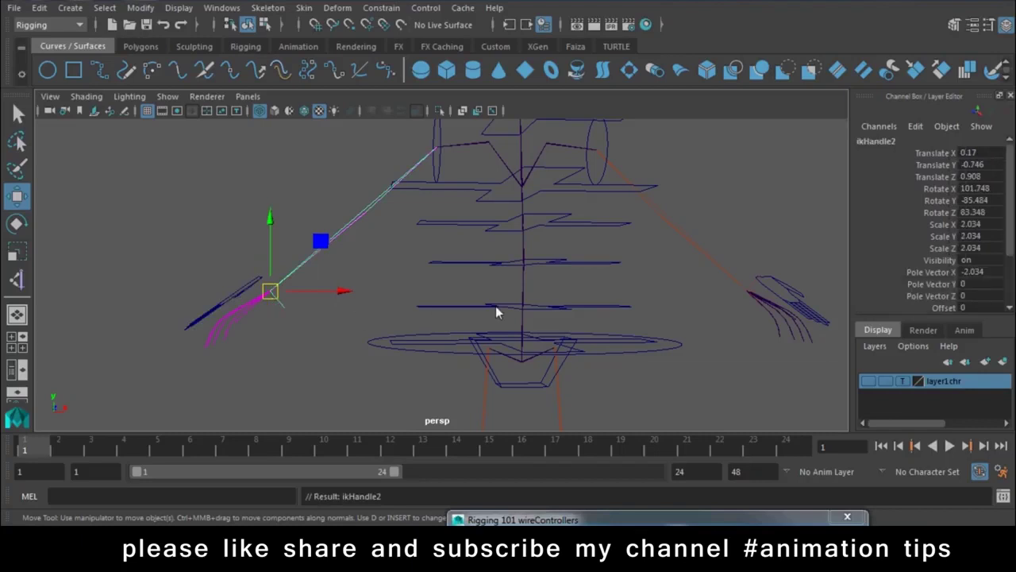
alt+drag(495, 306, 536, 354)
click(531, 382)
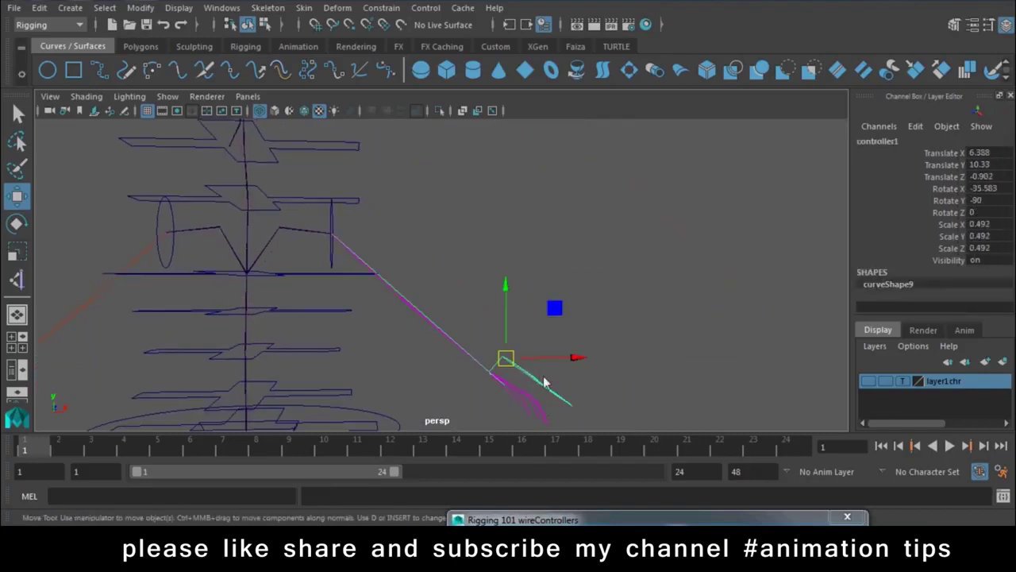
click(333, 224)
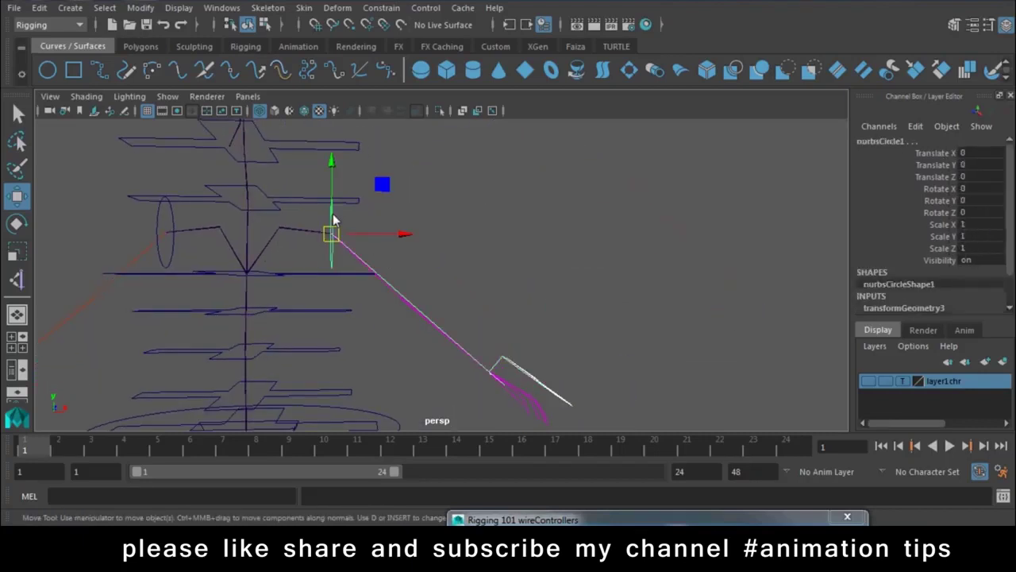
key(ctrl+z)
key(shift+z)
key(e)
drag(396, 248, 401, 179)
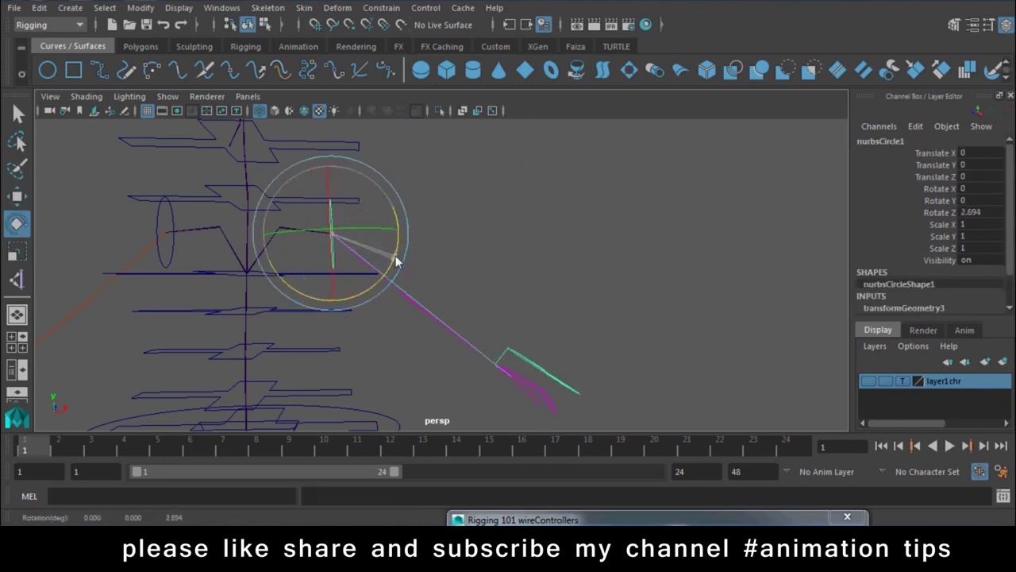
drag(401, 180, 485, 256)
key(ctrl+z)
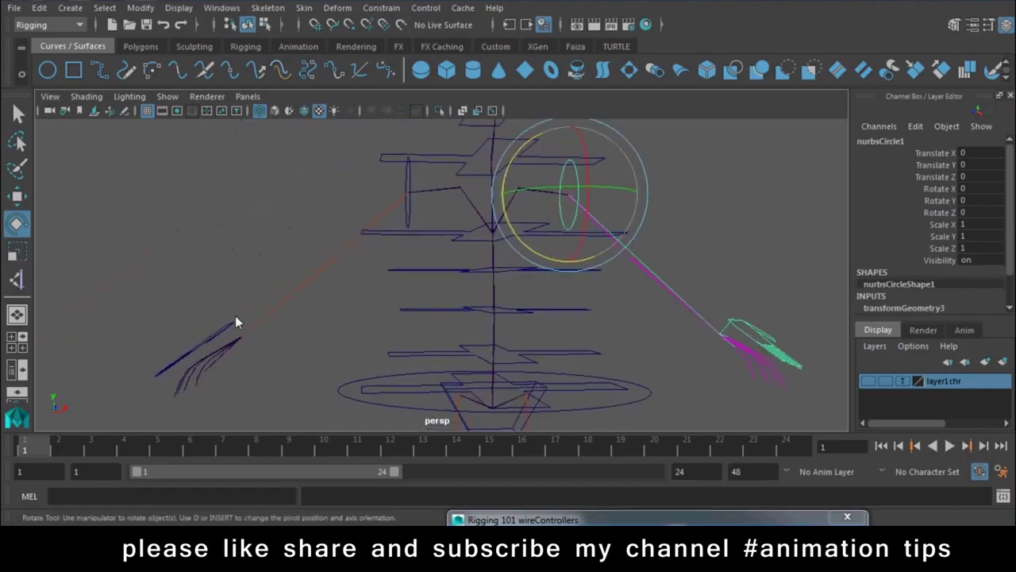
Test-rotate nurbsCircle1 to about 52° on Z, then undo back to zero
click(235, 320)
click(405, 179)
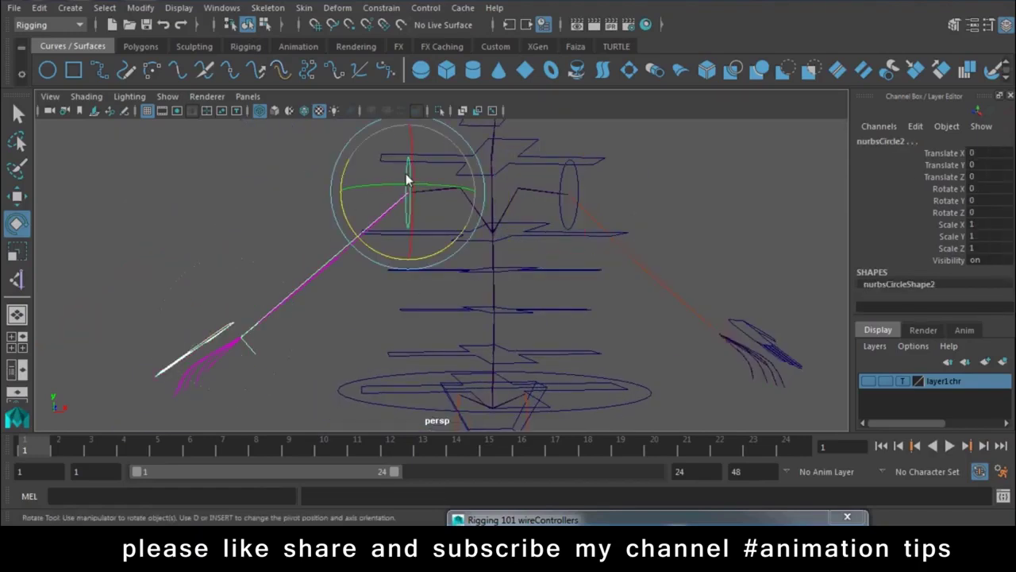
key(ctrl+z)
click(406, 173)
alt+middle_drag(583, 232, 435, 250)
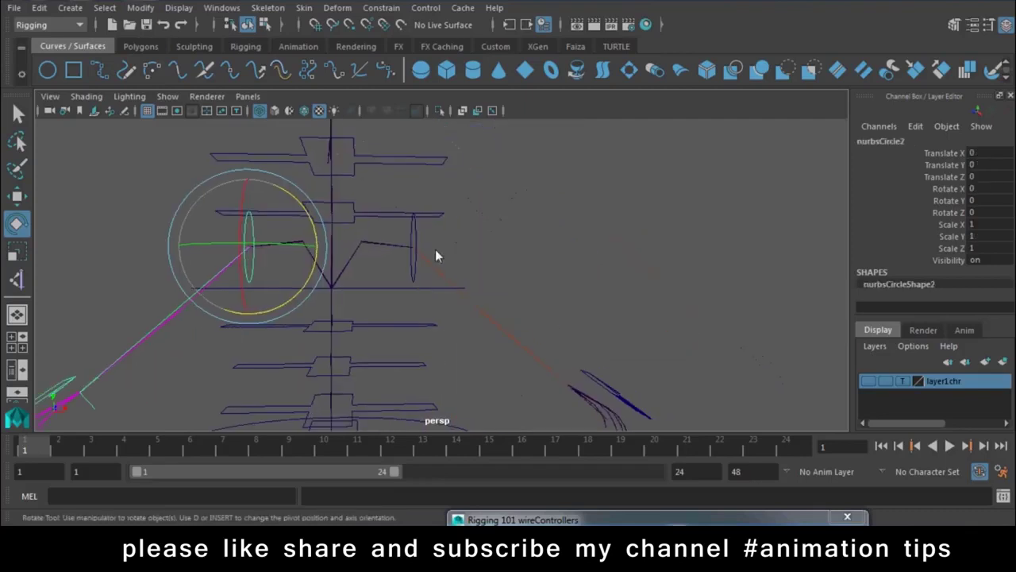
click(418, 228)
mouse_move(488, 260)
mouse_down()
mouse_move(470, 257)
mouse_move(559, 165)
mouse_up()
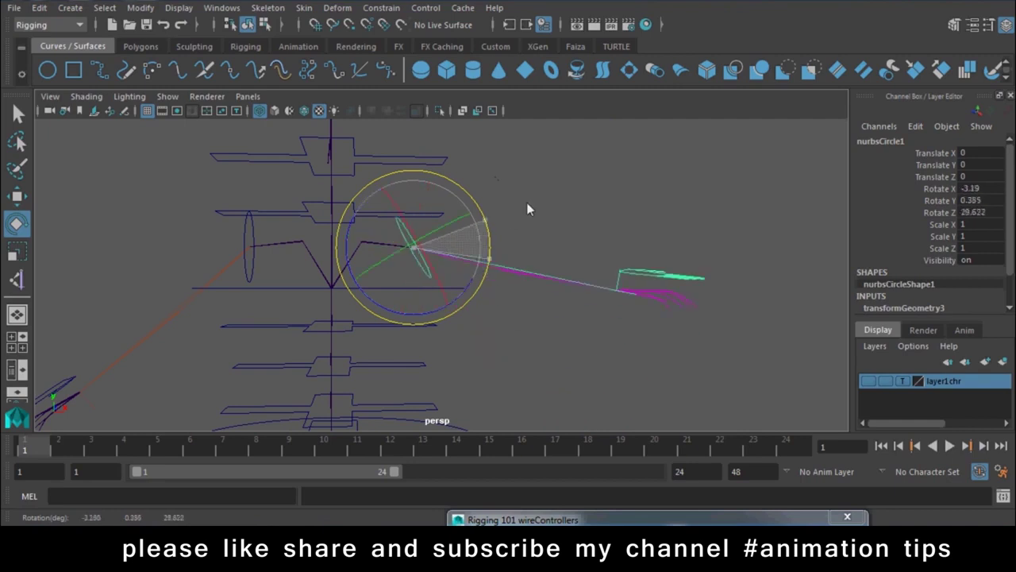
key(ctrl+z)
Move the hand controller to Translate 6.388, 10.33, -0.902 to test the arm
key(w)
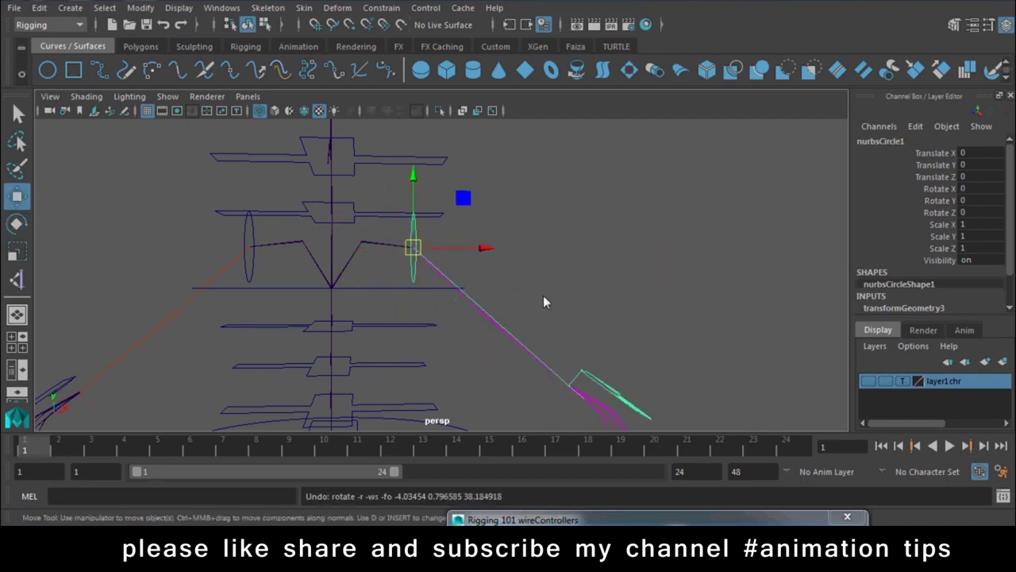
alt+drag(543, 295, 497, 272)
click(579, 384)
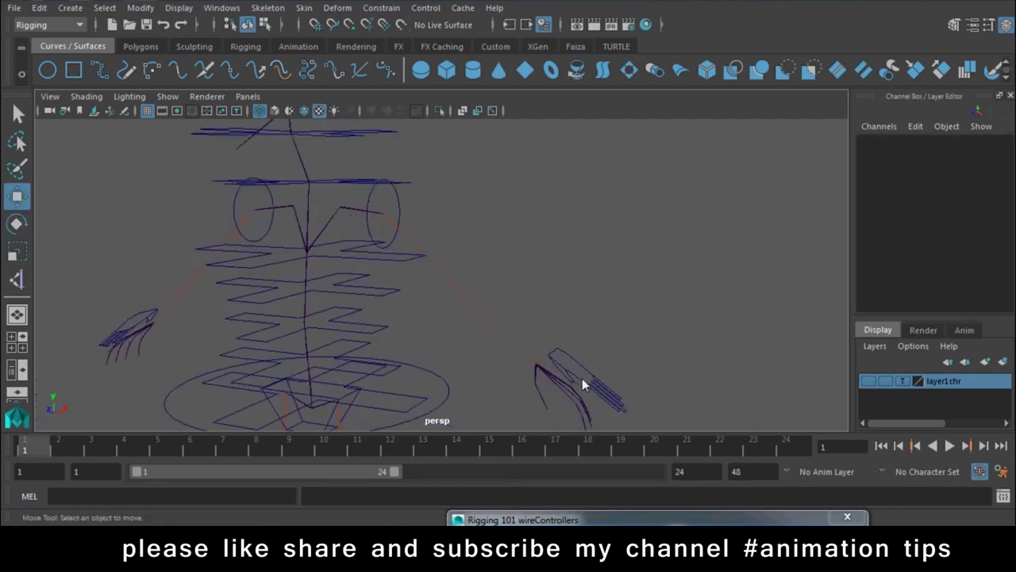
click(582, 385)
mouse_move(558, 354)
mouse_down()
mouse_move(477, 305)
mouse_move(536, 264)
mouse_move(551, 349)
mouse_up()
mouse_move(343, 292)
alt+mouse_down()
mouse_move(386, 262)
mouse_move(416, 283)
alt+mouse_up()
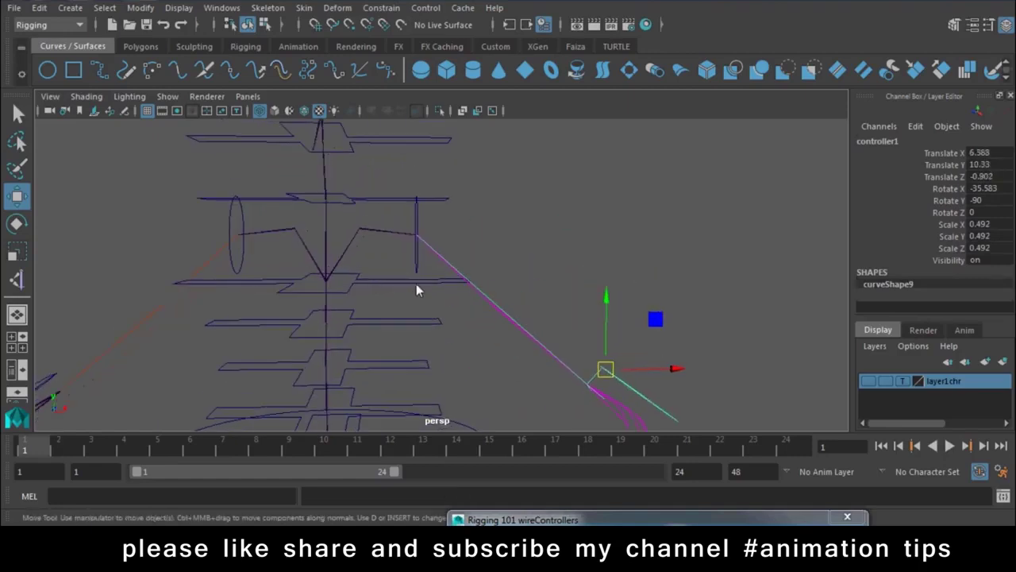
click(416, 258)
click(241, 264)
click(308, 293)
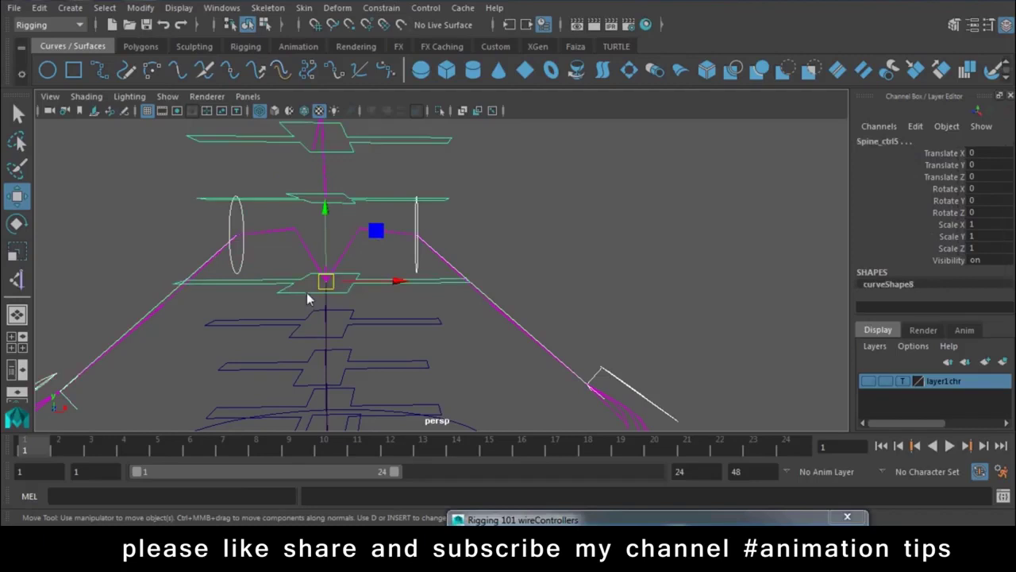
scroll(307, 292, down, 3)
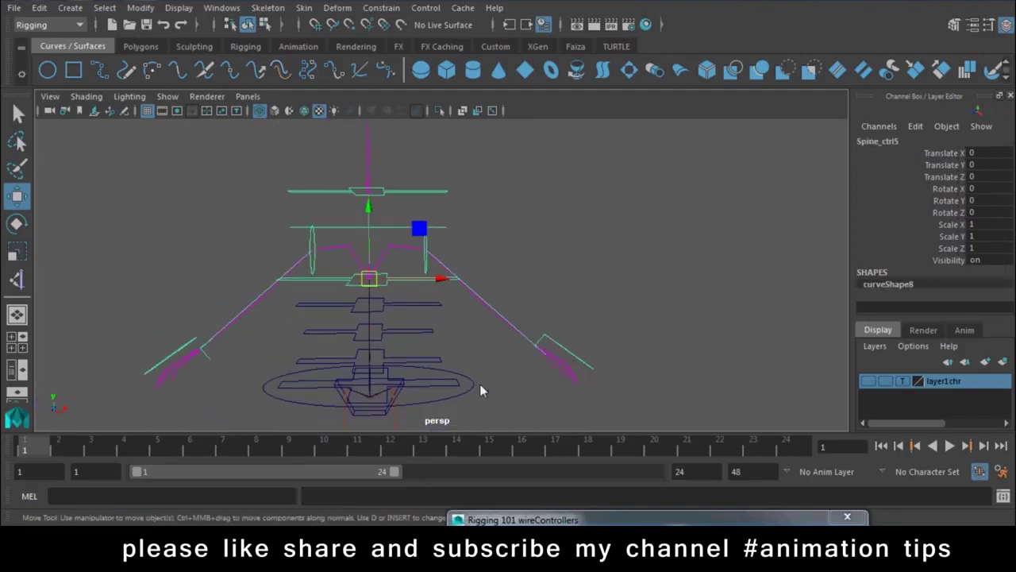
click(477, 386)
key(e)
drag(431, 357, 384, 315)
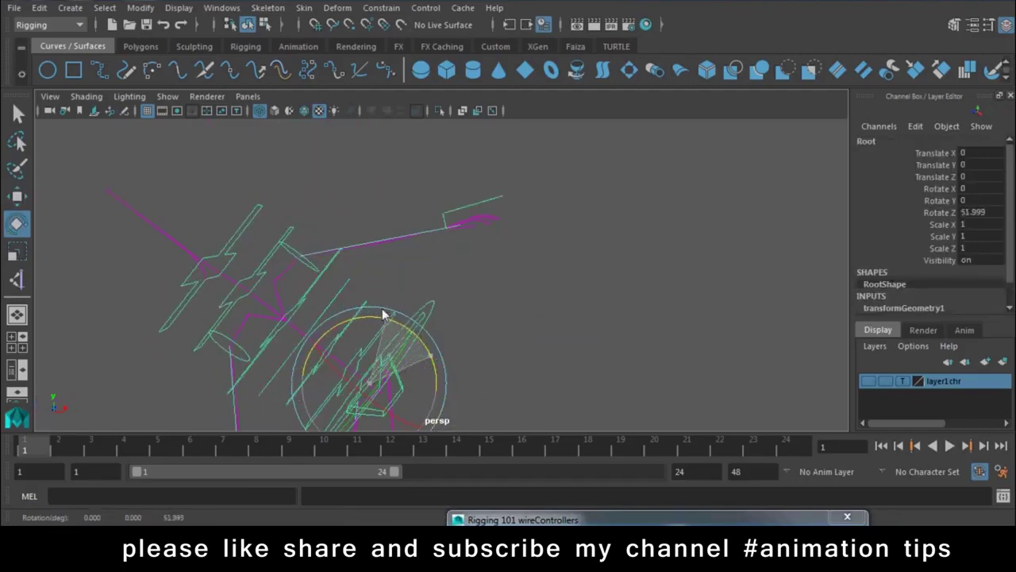
click(427, 206)
key(w)
drag(425, 207, 342, 198)
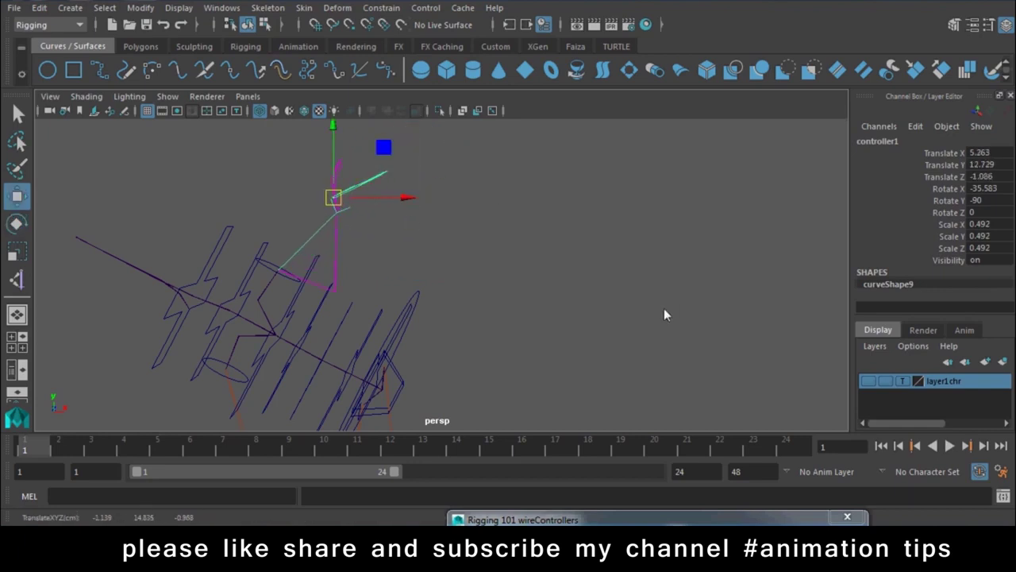
key(ctrl+z)
key(ctrl+z)
key(ctrl+z)
key(ctrl+z)
mouse_move(530, 286)
alt+mouse_down()
mouse_move(363, 202)
mouse_move(492, 264)
mouse_move(225, 279)
mouse_move(510, 280)
alt+mouse_up()
alt+right_drag(510, 280, 691, 408)
scroll(519, 275, up, 3)
alt+middle_drag(519, 274, 377, 234)
alt+right_drag(376, 233, 548, 377)
mouse_move(548, 371)
alt+mouse_down()
mouse_move(479, 357)
mouse_move(602, 327)
mouse_move(582, 376)
mouse_move(524, 323)
mouse_move(508, 324)
mouse_move(547, 378)
alt+mouse_up()
key(a)
mouse_move(451, 267)
alt+mouse_down()
mouse_move(475, 298)
mouse_move(511, 222)
alt+mouse_up()
click(459, 283)
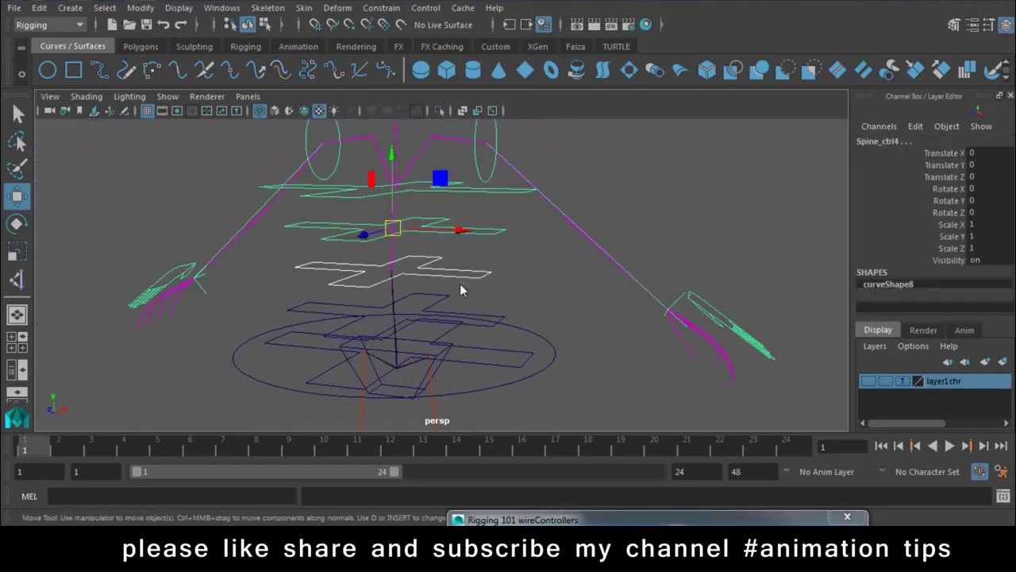
mouse_move(564, 302)
alt+mouse_down()
mouse_move(516, 229)
mouse_move(487, 214)
mouse_move(520, 282)
mouse_move(537, 293)
mouse_move(493, 238)
mouse_move(526, 237)
alt+mouse_up()
Create a new NURBS circle and snap it onto a finger joint
click(49, 71)
key(space)
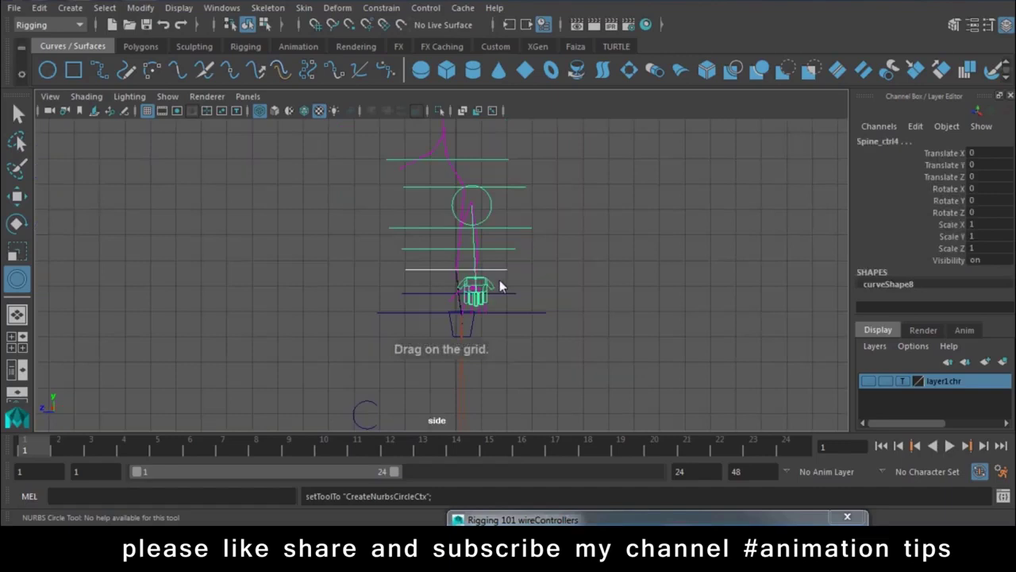
click(523, 292)
key(w)
key(space)
drag(583, 263, 508, 199)
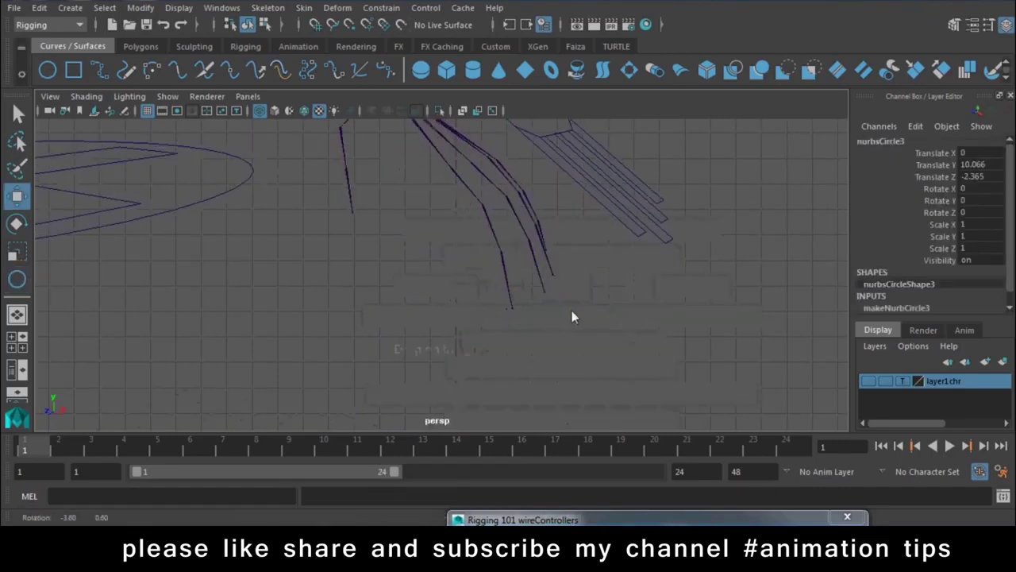
mouse_move(146, 179)
mouse_down()
mouse_move(374, 217)
mouse_move(518, 306)
mouse_move(541, 384)
mouse_move(500, 320)
mouse_move(532, 352)
mouse_up()
key(v)
mouse_move(459, 251)
mouse_down()
mouse_move(474, 318)
mouse_move(540, 361)
mouse_move(575, 351)
mouse_move(561, 352)
mouse_move(559, 268)
mouse_move(596, 325)
mouse_up()
Tilt the circle to Rotate Z -60.453, scale it to 0.457, and adjust its position
key(e)
key(r)
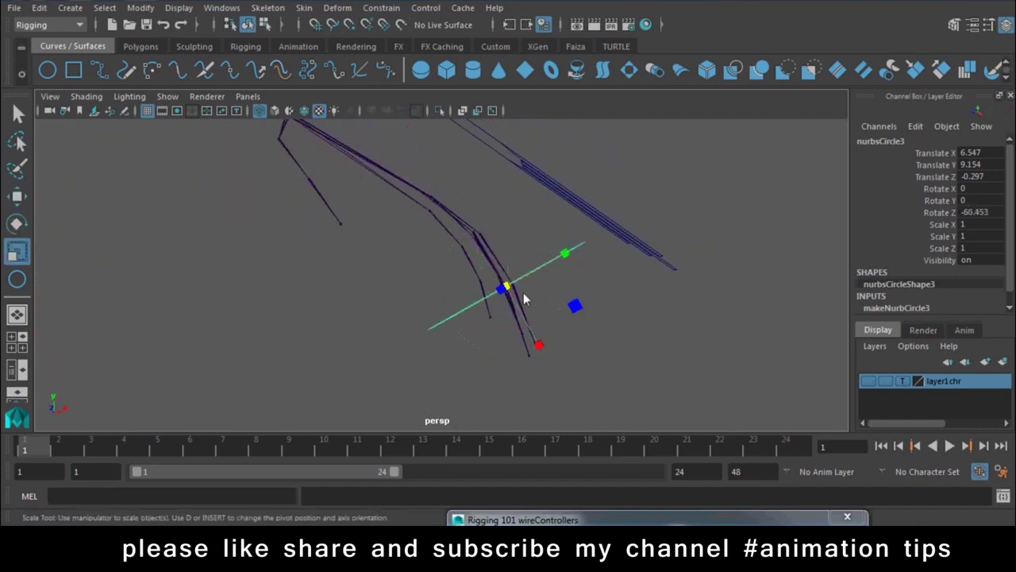
mouse_move(507, 296)
alt+mouse_down()
mouse_move(470, 317)
mouse_move(423, 282)
alt+mouse_up()
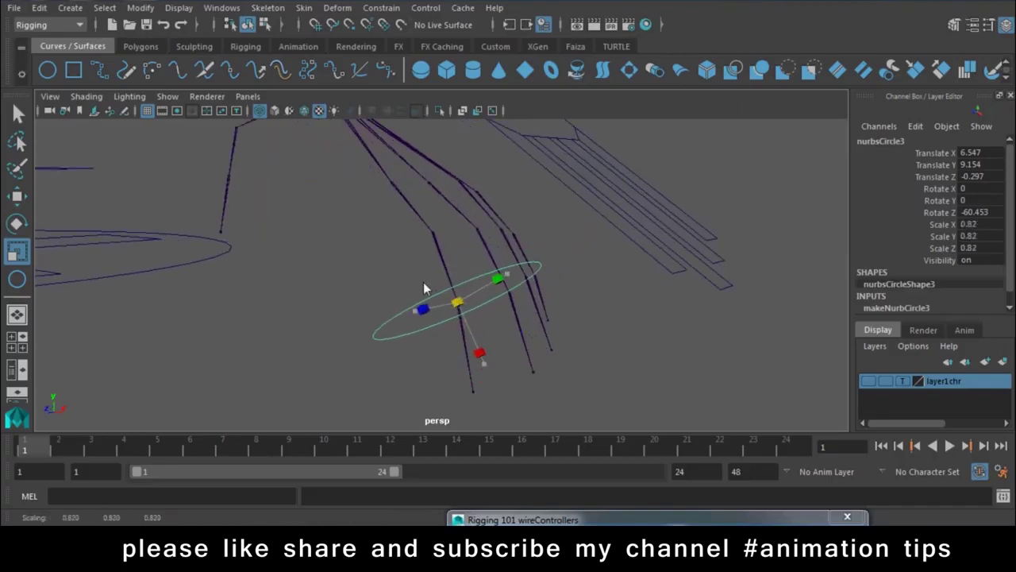
middle_drag(350, 243, 362, 249)
key(w)
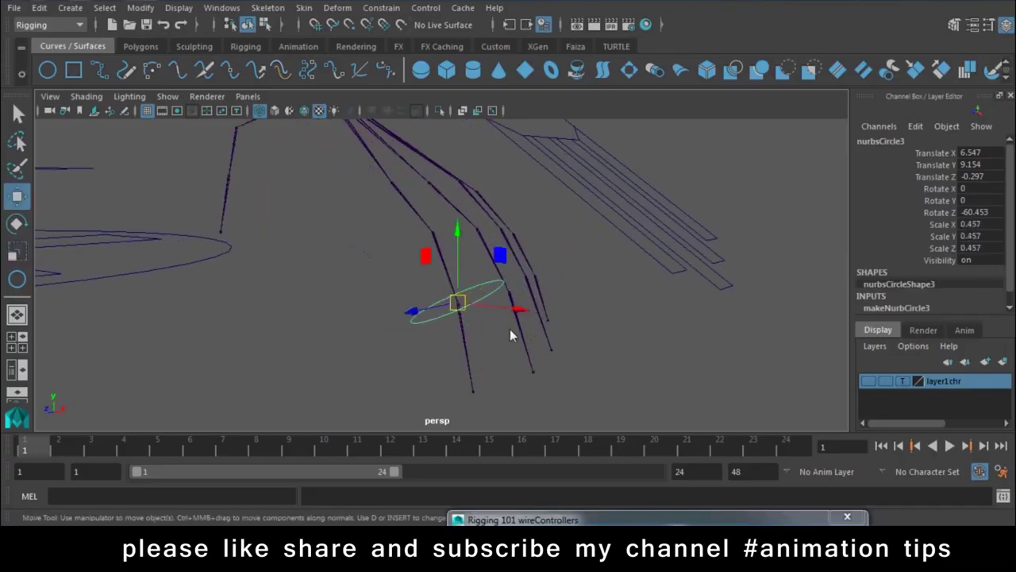
drag(456, 308, 457, 310)
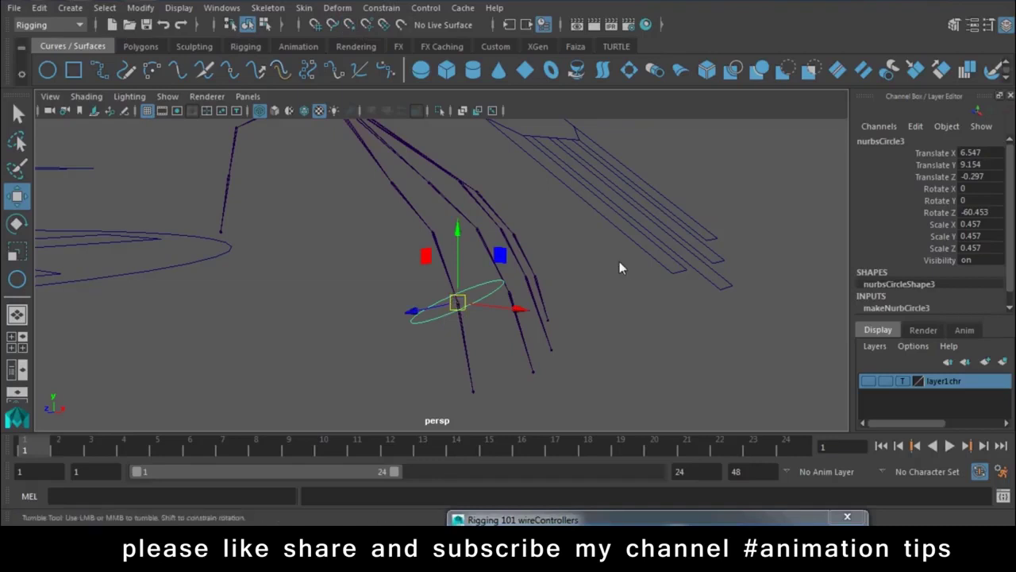
alt+drag(619, 268, 603, 263)
click(143, 10)
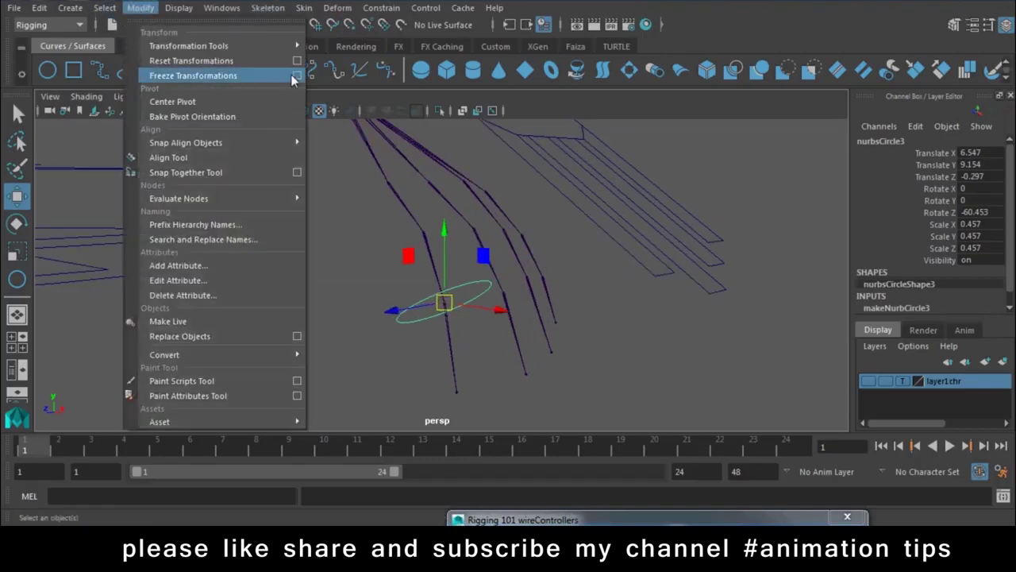
Try freezing rotation and scale and zeroing Translate Z, then undo both changes
click(294, 74)
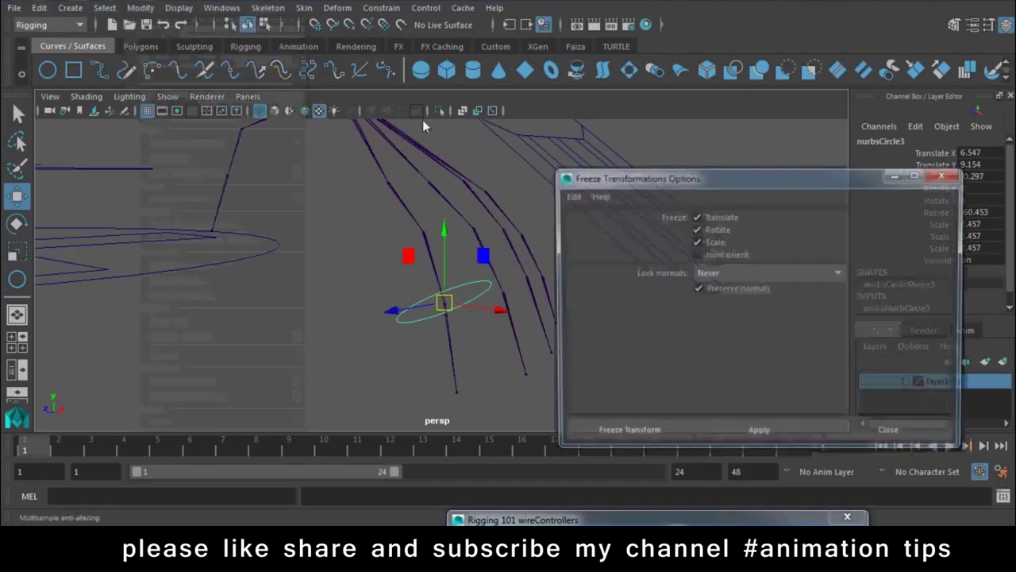
click(723, 437)
click(865, 434)
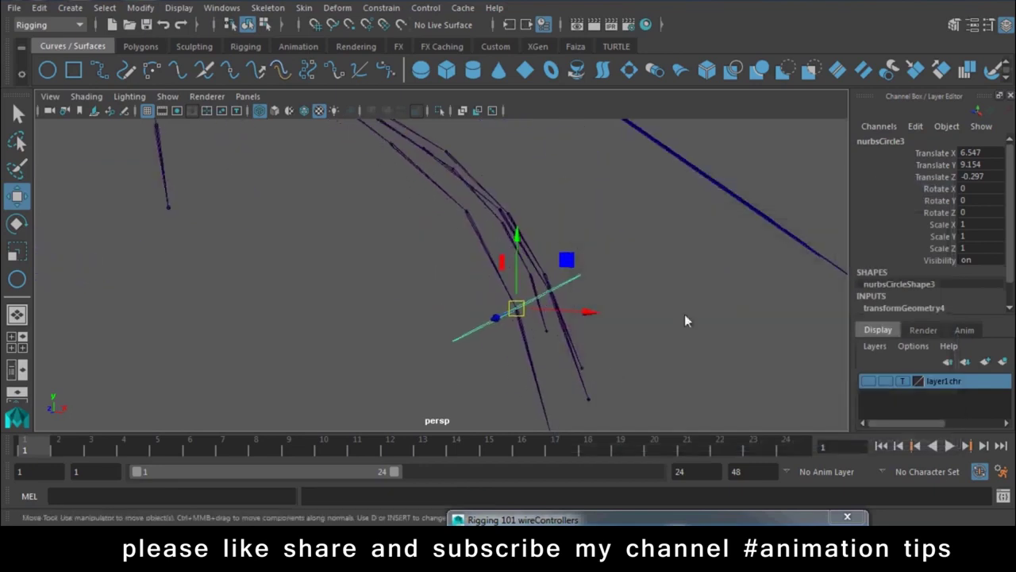
double_click(981, 178)
text(0)
key(Return)
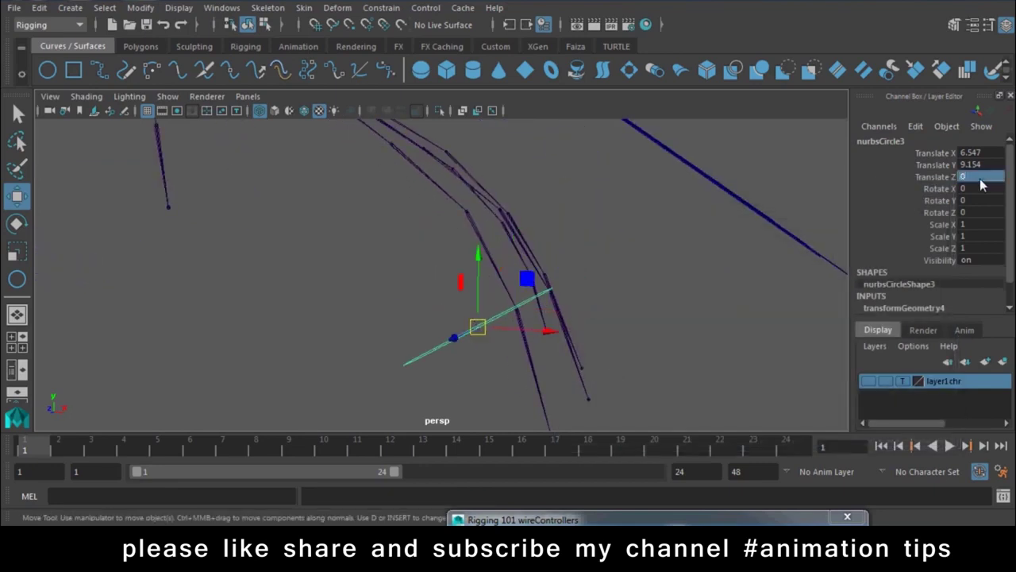
key(ctrl+z)
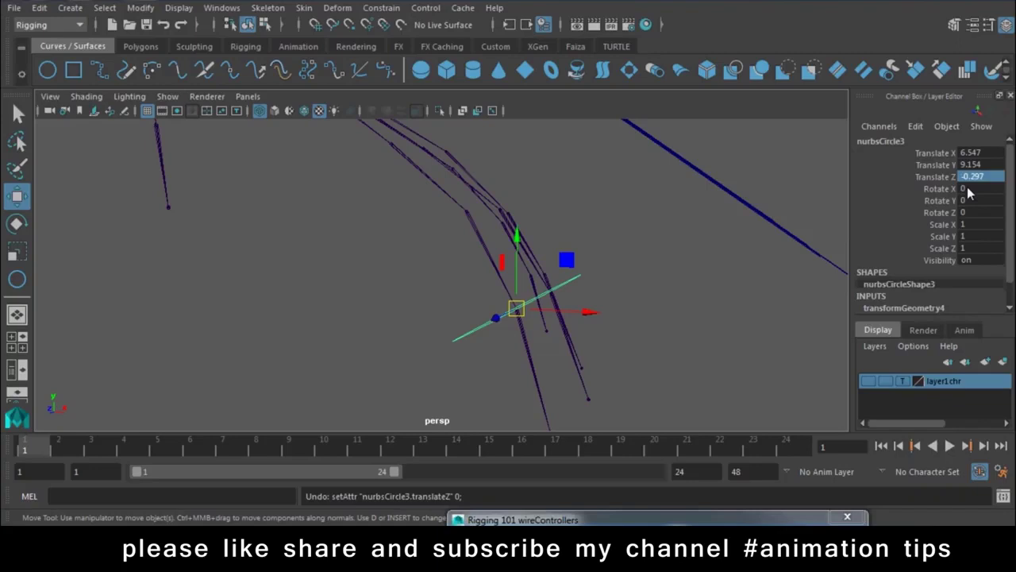
key(ctrl+z)
key(ctrl+z)
key(ctrl+z)
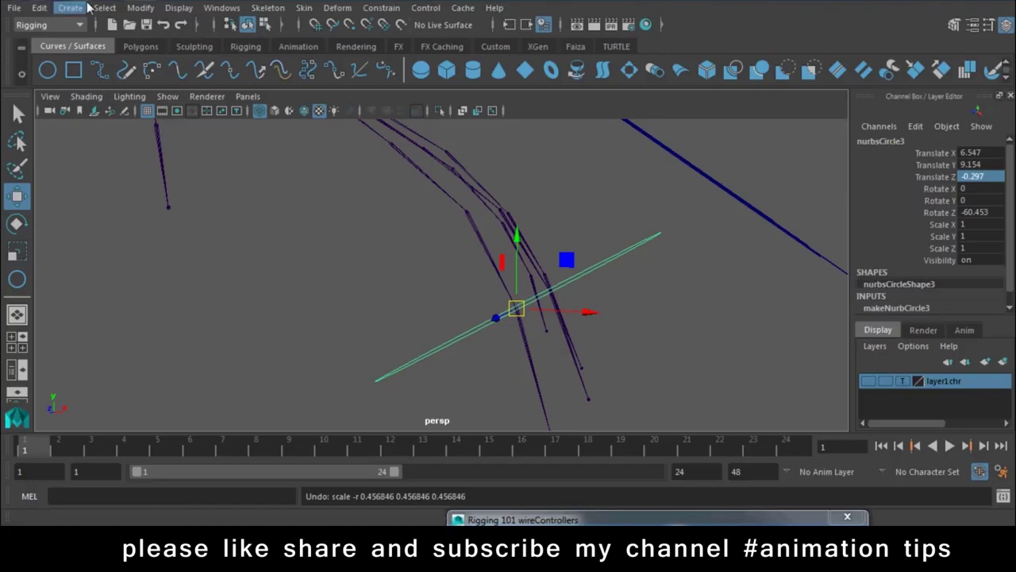
Freeze the circle's translation and scale from the Freeze Transformations options
click(140, 9)
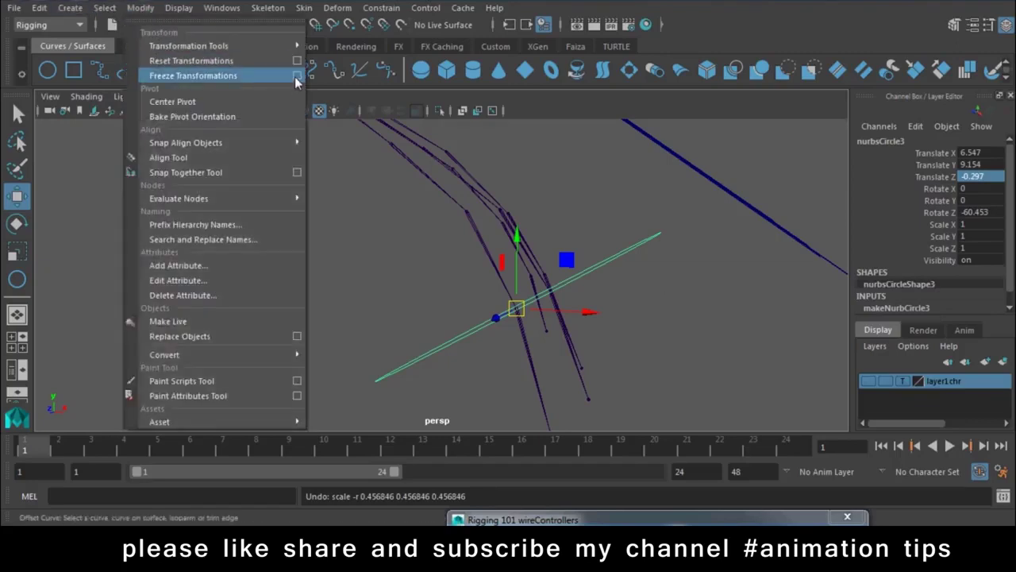
click(297, 75)
click(696, 216)
click(755, 436)
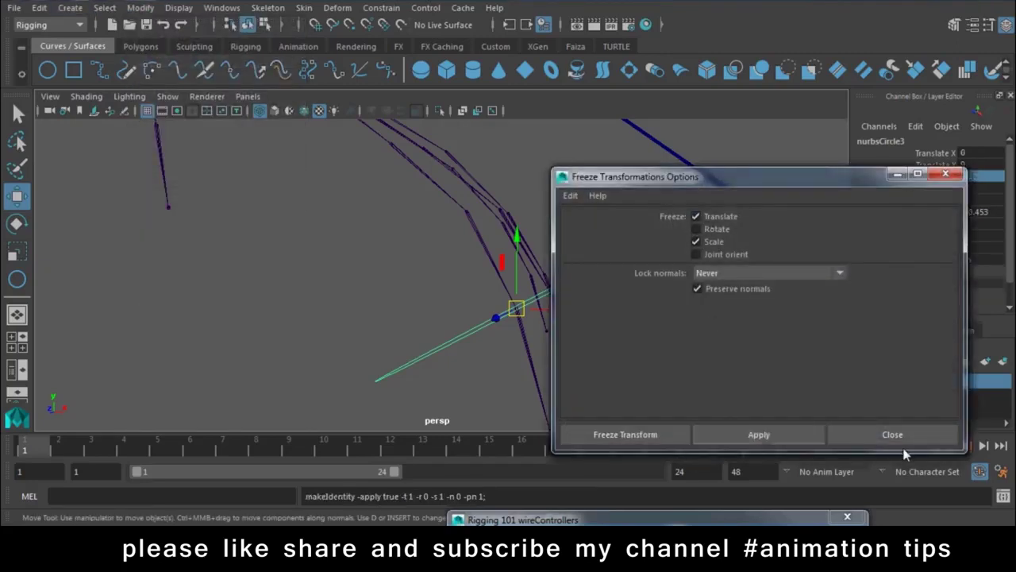
click(892, 434)
Set Rotate Z to -60 and duplicate the circle as nurbsCircle4
double_click(977, 212)
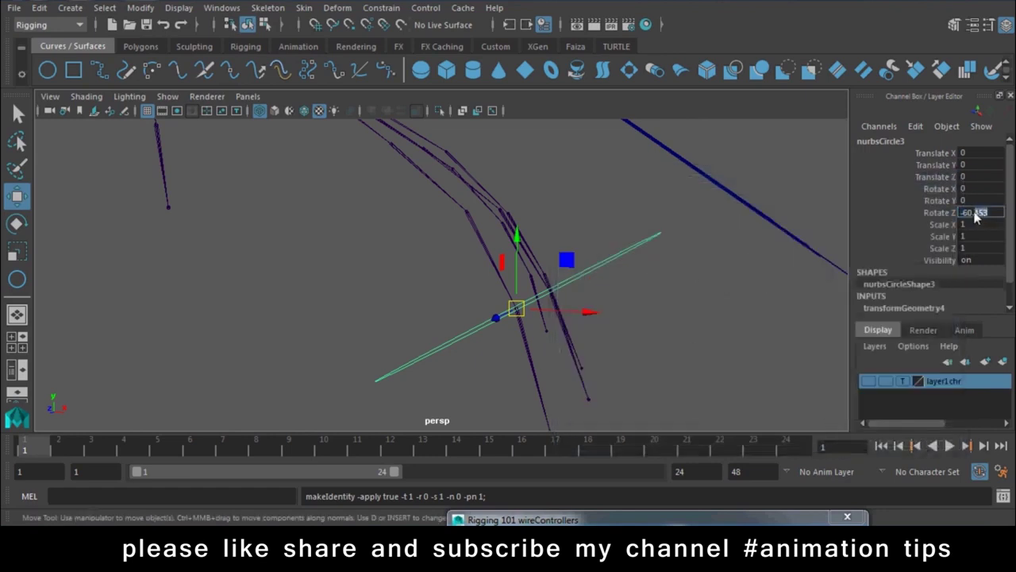
double_click(975, 213)
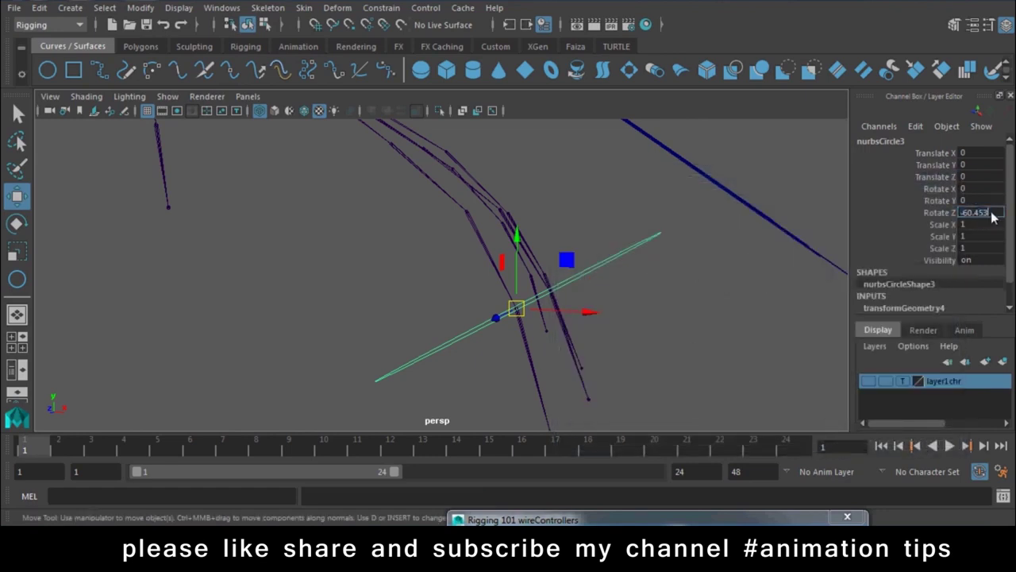
key(BackSpace)
key(Return)
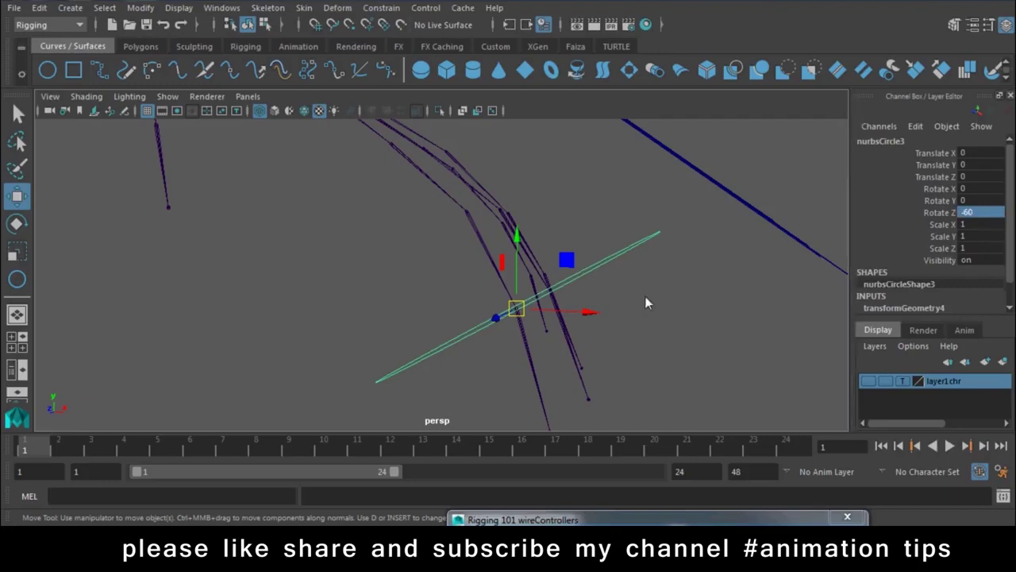
alt+drag(646, 299, 615, 267)
key(ctrl+d)
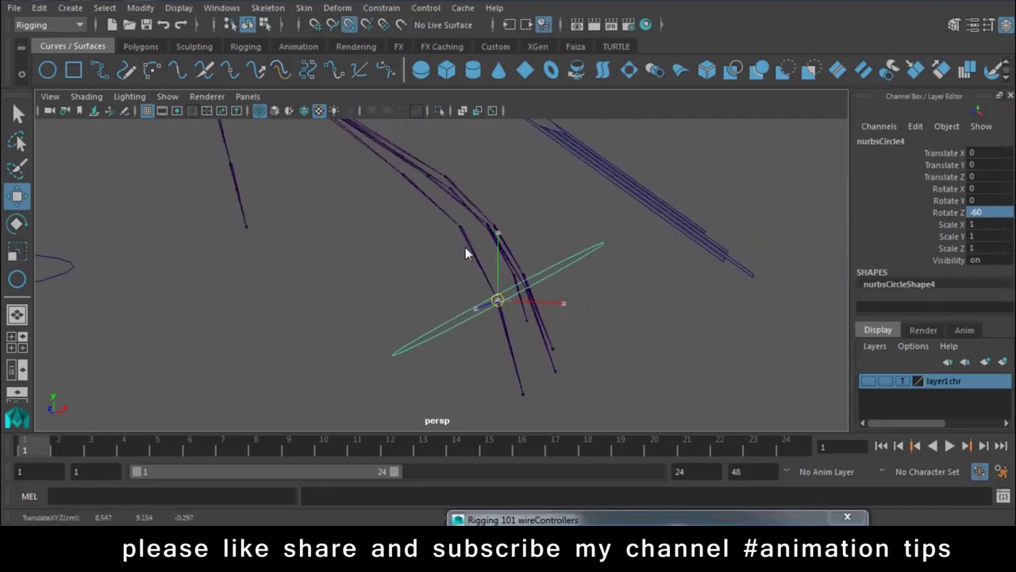
Duplicate the circle further up the finger and tilt the new copy to Rotate Z -48.84
drag(492, 298, 461, 230)
mouse_move(516, 262)
alt+mouse_down()
mouse_move(551, 325)
mouse_move(437, 241)
alt+mouse_up()
key(ctrl+d)
alt+drag(682, 315, 703, 297)
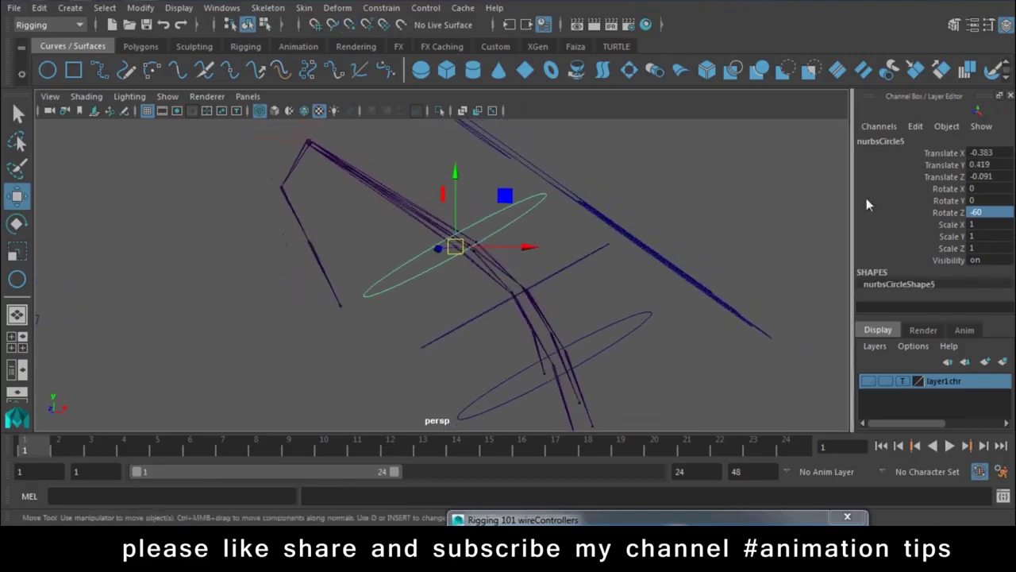
click(949, 212)
key(e)
middle_drag(674, 229, 646, 226)
mouse_move(646, 226)
alt+mouse_down()
mouse_move(603, 257)
mouse_move(615, 252)
alt+mouse_up()
Tilt the second finger circle to Rotate Z -56.76
click(611, 251)
middle_drag(702, 271, 699, 269)
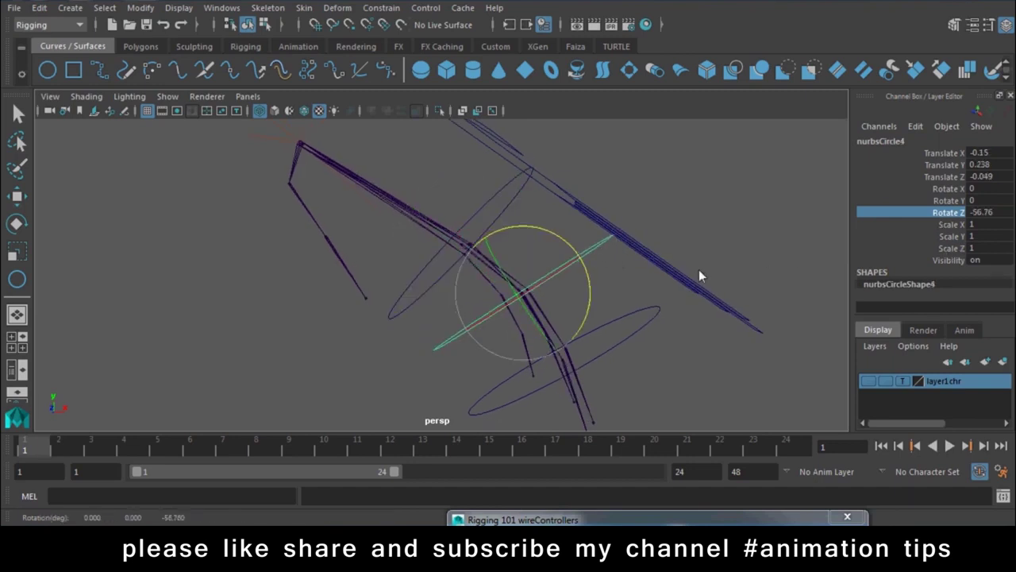
alt+drag(698, 269, 505, 236)
Freeze translate and scale on the lowest finger circle using Freeze Transformations options
click(501, 203)
click(605, 310)
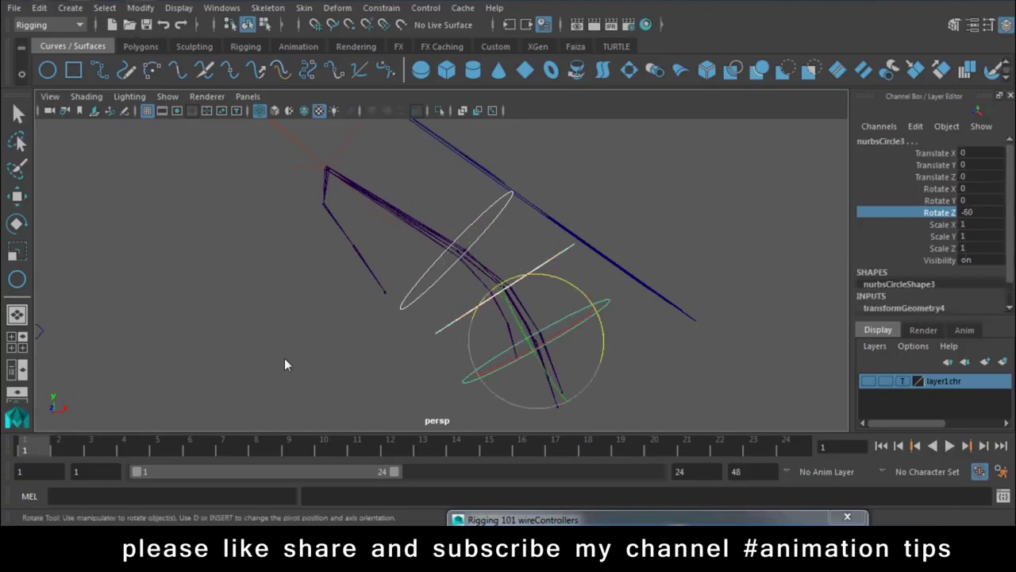
click(140, 8)
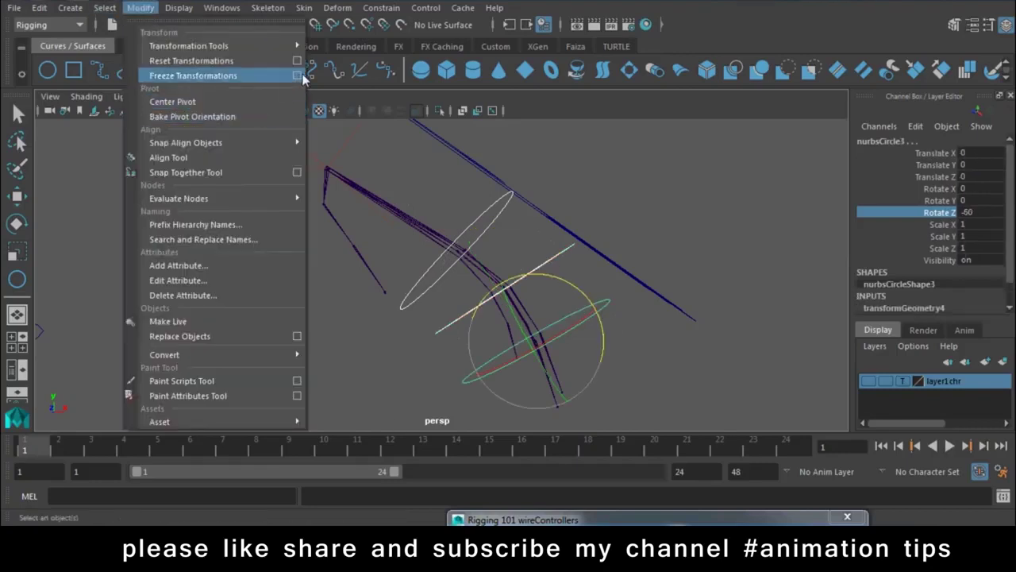
click(298, 75)
click(642, 429)
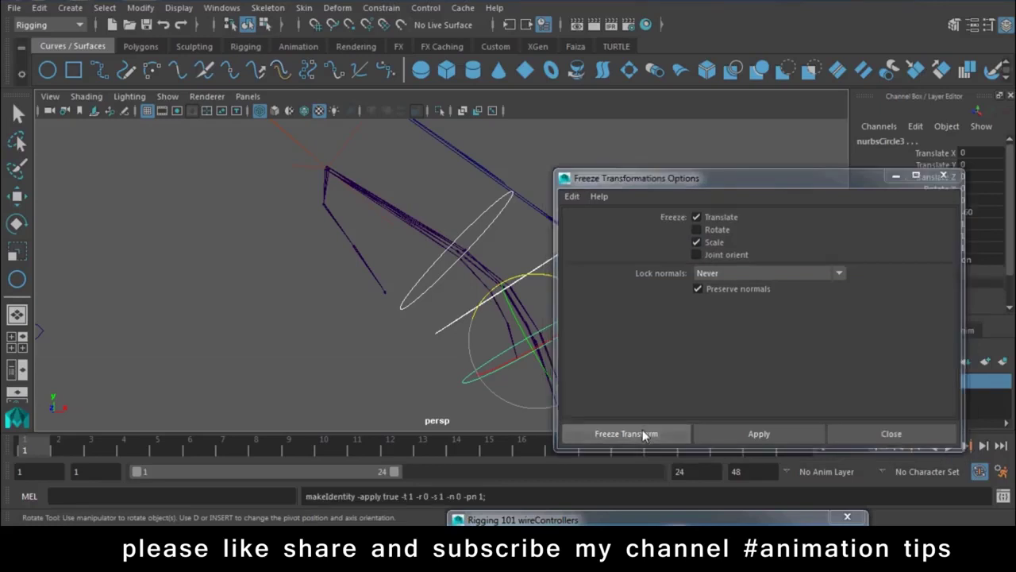
Shrink the lowest circle to 0.483 scale and freeze its transformations again
alt+drag(596, 300, 639, 258)
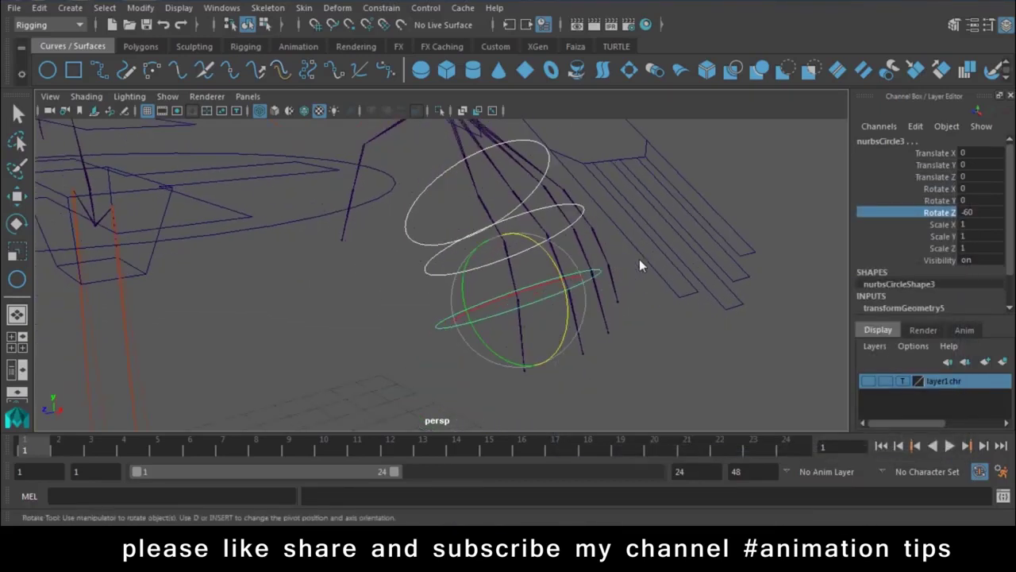
mouse_move(537, 310)
alt+mouse_down()
mouse_move(567, 284)
mouse_move(469, 271)
alt+mouse_up()
key(r)
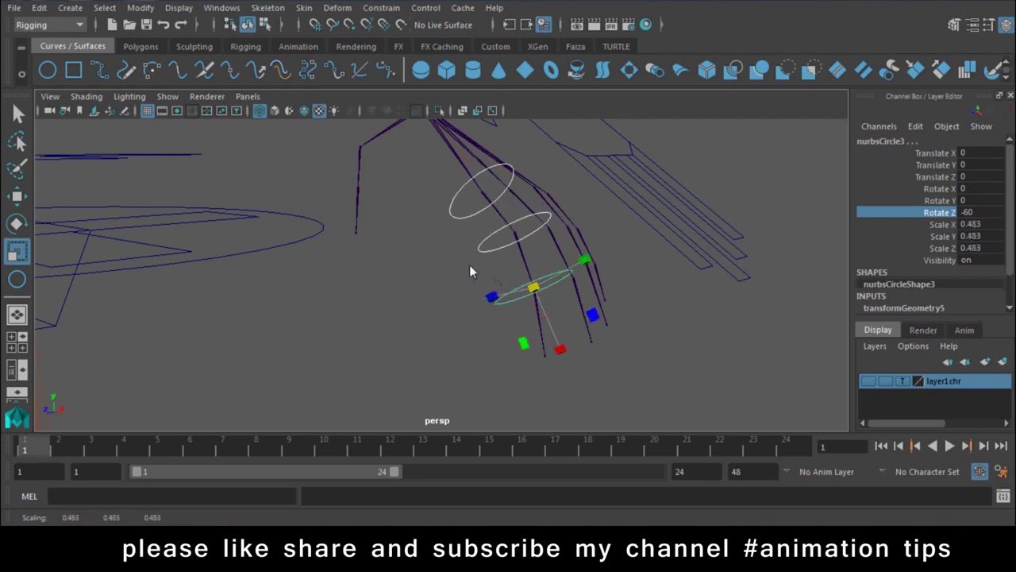
key(g)
Select the L_index3 finger joint with the Move tool active
mouse_move(479, 265)
alt+mouse_down()
mouse_move(572, 278)
mouse_move(708, 352)
mouse_move(608, 282)
alt+mouse_up()
key(w)
mouse_move(612, 317)
alt+mouse_down()
mouse_move(601, 246)
mouse_move(592, 245)
alt+mouse_up()
alt+drag(601, 279, 559, 295)
click(550, 300)
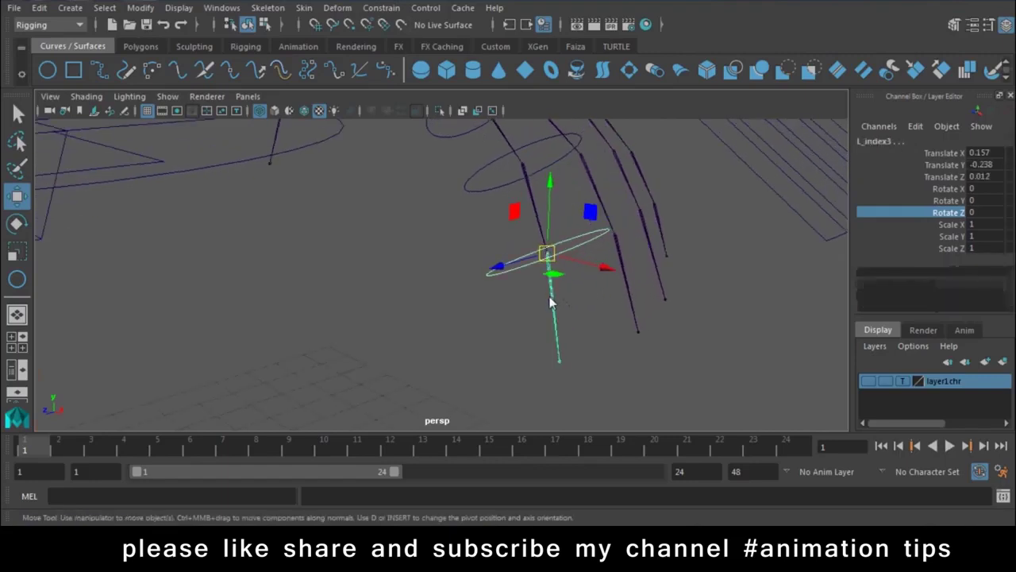
Orient-constrain L_index3 to its fingertip circle control
click(382, 9)
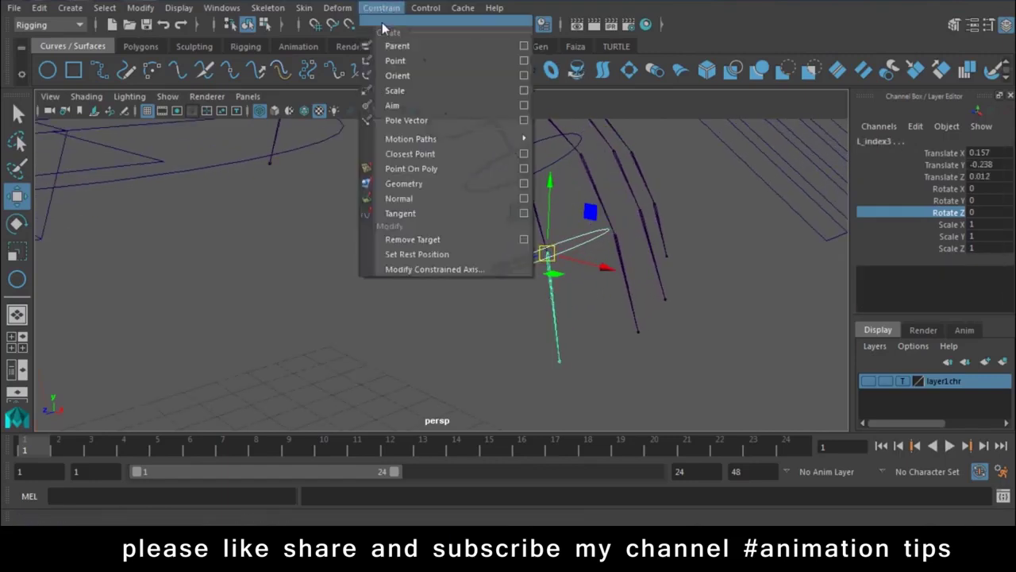
click(393, 73)
alt+drag(391, 69, 497, 232)
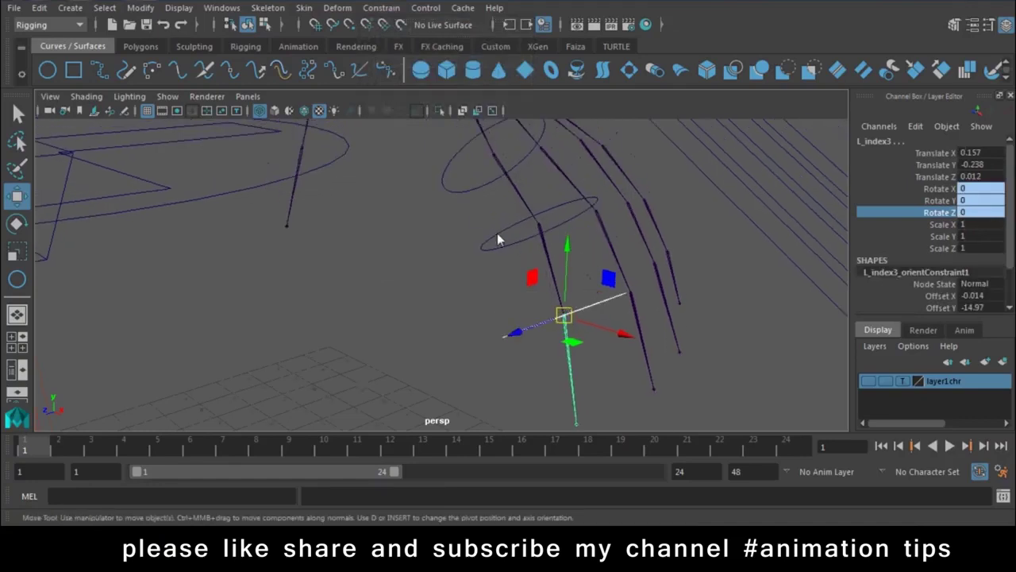
Repeat the orient constraint for L_index2 and L_index1 with their circle controls
click(503, 249)
click(545, 252)
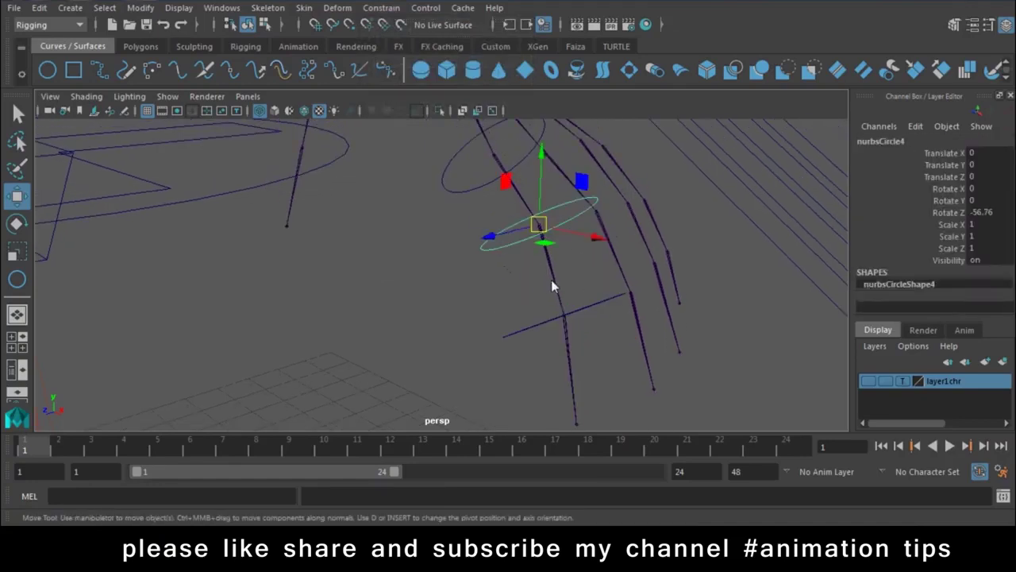
shift+click(553, 285)
key(g)
alt+drag(551, 283, 478, 254)
click(478, 254)
shift+click(549, 269)
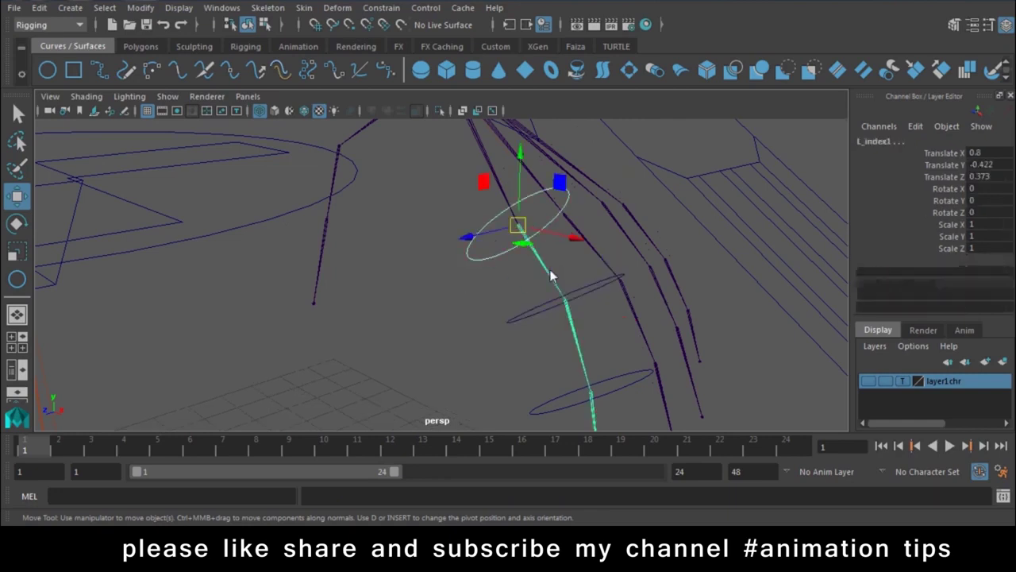
key(g)
Rotate the middle circle control to test that the finger bends
mouse_move(549, 274)
alt+mouse_down()
mouse_move(579, 273)
mouse_move(559, 350)
alt+mouse_up()
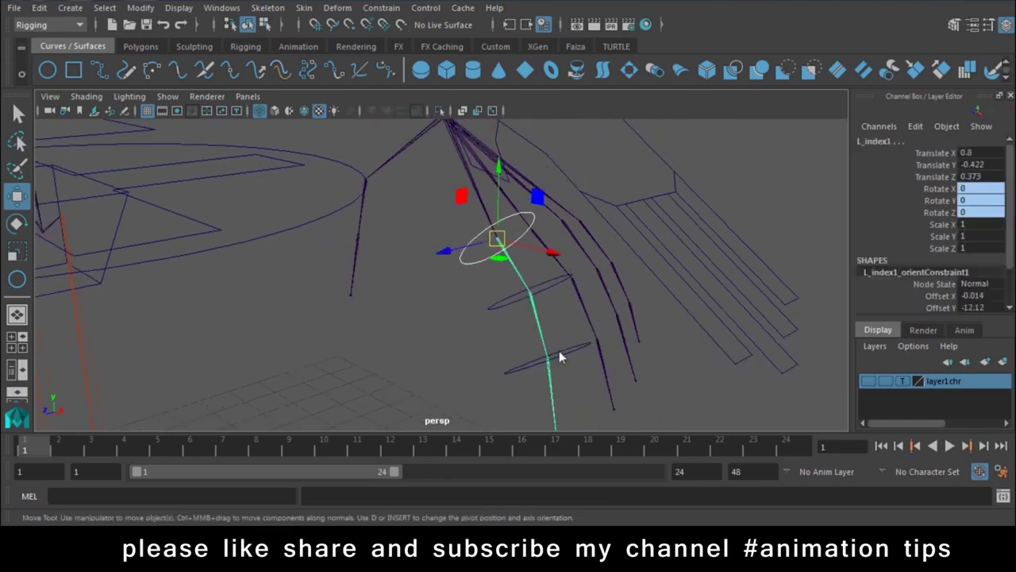
click(559, 350)
click(498, 302)
key(z)
click(498, 302)
click(463, 263)
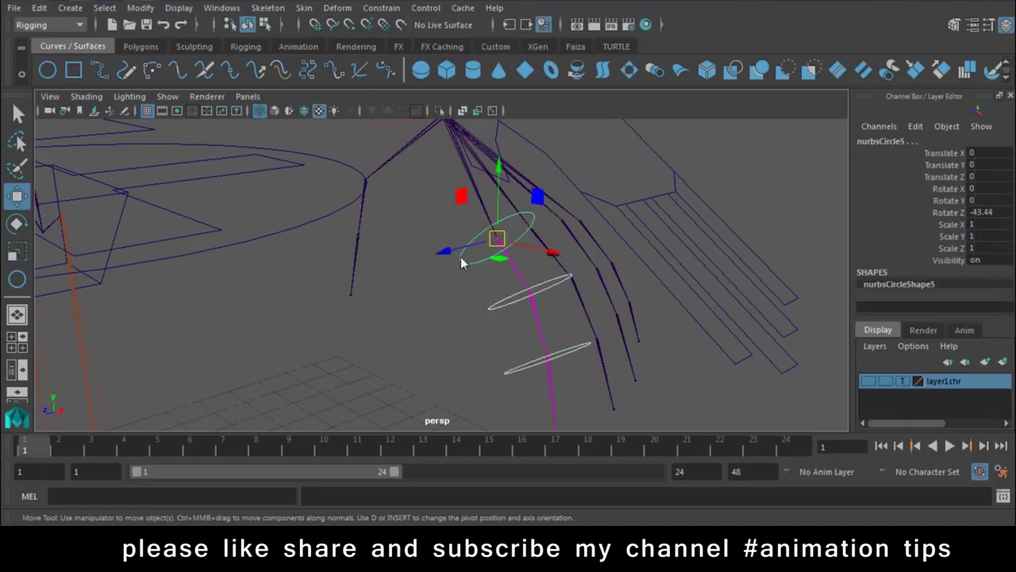
key(p)
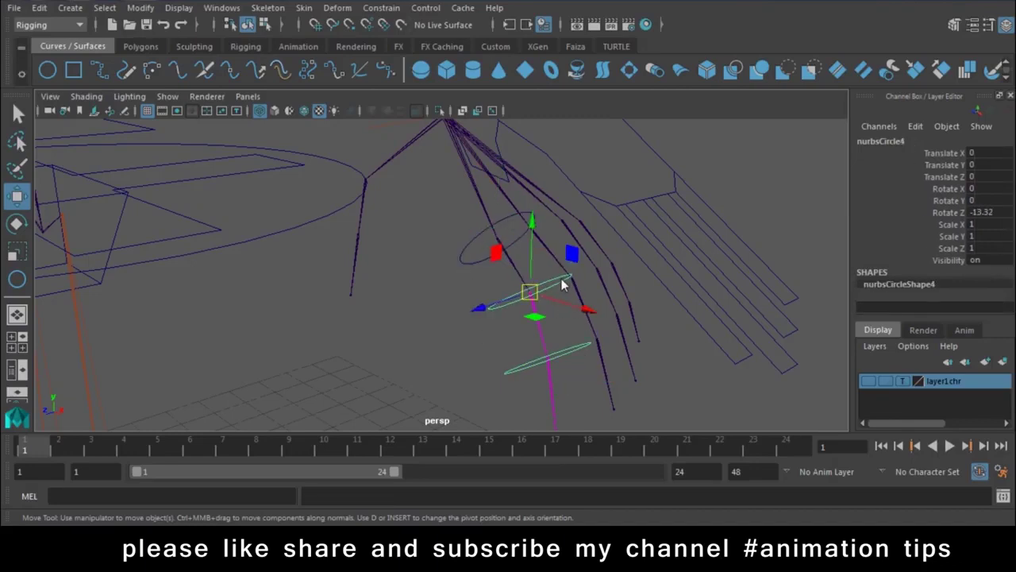
key(e)
mouse_move(586, 277)
mouse_down()
mouse_move(590, 333)
mouse_move(563, 381)
mouse_up()
click(578, 354)
Test-rotate the middle finger control, then undo the rotation
click(579, 358)
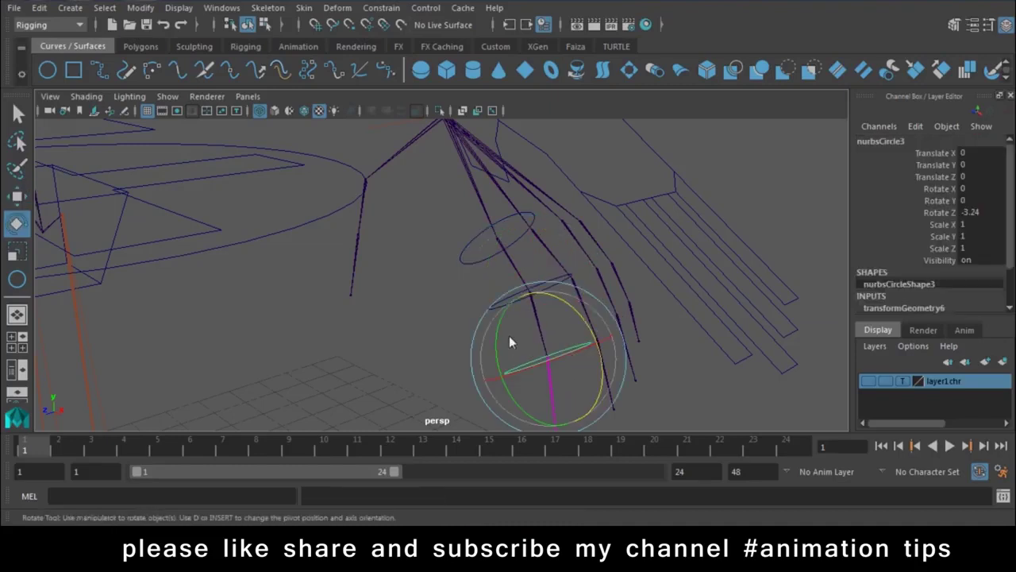
click(478, 252)
mouse_move(487, 245)
mouse_down()
mouse_move(490, 272)
mouse_move(475, 258)
mouse_up()
key(ctrl+z)
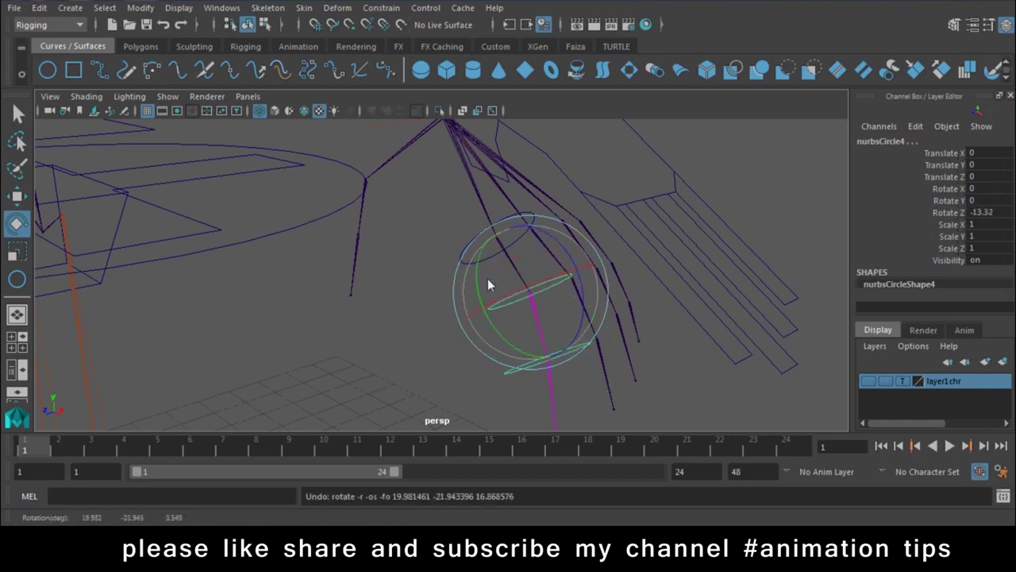
key(q)
Test-curl the finger with the base control, undo it, and turn on layer1chr visibility
click(480, 261)
key(e)
mouse_move(614, 324)
alt+mouse_down()
mouse_move(567, 245)
mouse_move(569, 281)
mouse_move(522, 161)
mouse_move(548, 284)
mouse_move(506, 152)
mouse_move(549, 290)
mouse_move(511, 127)
alt+mouse_up()
key(ctrl+z)
key(ctrl+z)
key(ctrl+z)
alt+drag(672, 310, 595, 305)
mouse_move(572, 249)
mouse_down()
mouse_move(565, 220)
mouse_move(548, 209)
mouse_move(549, 287)
mouse_move(534, 176)
mouse_move(523, 195)
mouse_move(629, 309)
mouse_move(590, 272)
mouse_up()
key(ctrl+z)
key(ctrl+z)
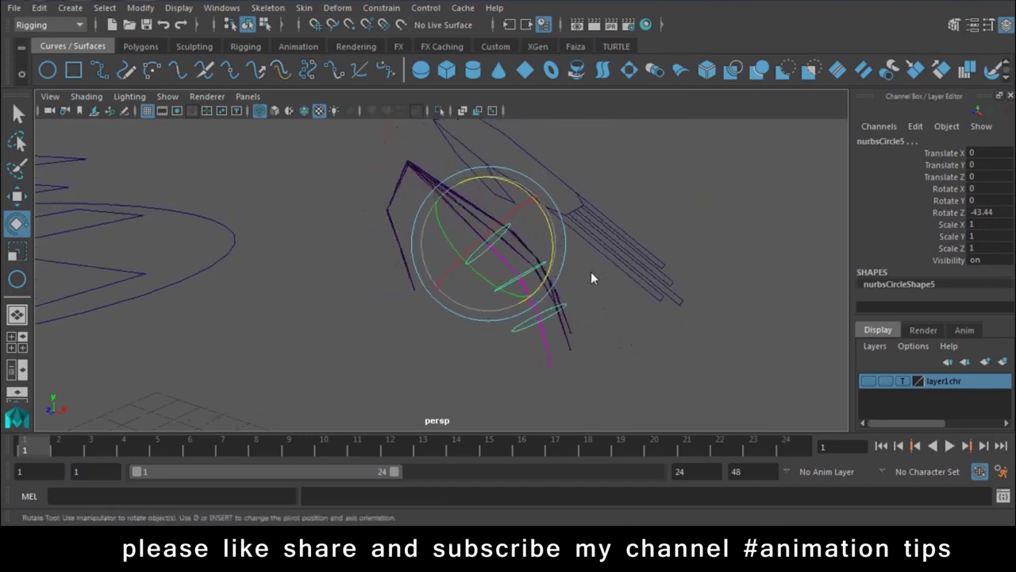
click(868, 382)
mouse_move(388, 205)
alt+mouse_down()
mouse_move(364, 213)
mouse_move(322, 186)
mouse_move(404, 272)
alt+mouse_up()
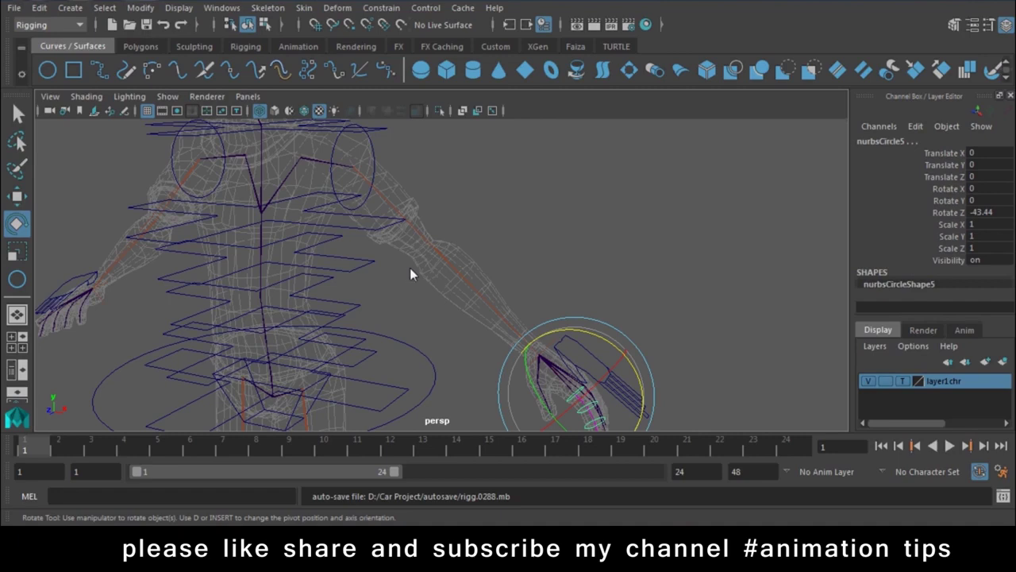
Switch layer1chr from template to reference to normal, enable textured shading, and orbit to the face
mouse_move(495, 311)
alt+mouse_down()
mouse_move(466, 225)
mouse_move(546, 313)
mouse_move(588, 288)
mouse_move(644, 335)
mouse_move(583, 198)
alt+mouse_up()
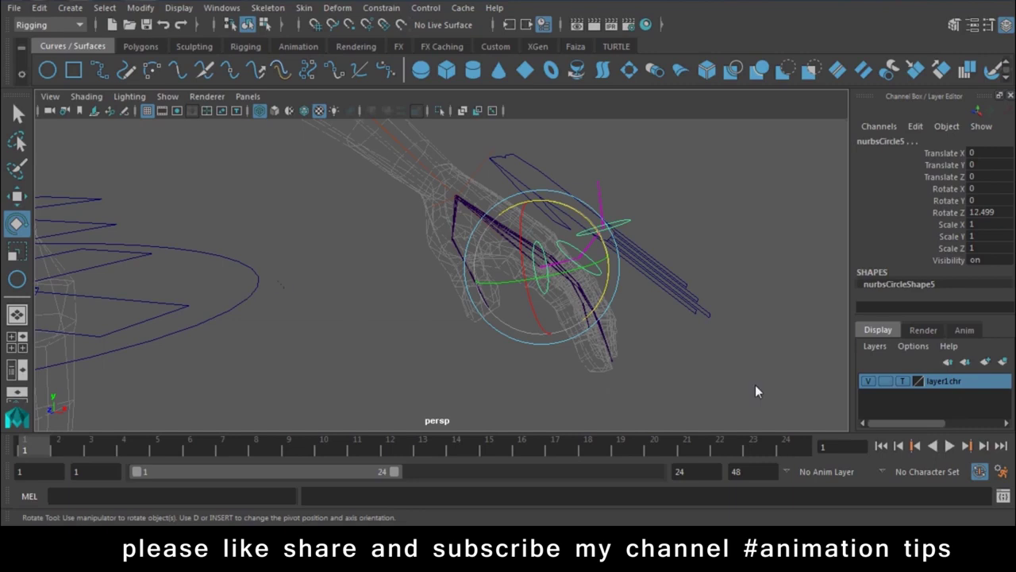
click(902, 381)
scroll(739, 390, down, 3)
click(902, 382)
scroll(468, 352, down, 3)
scroll(484, 329, up, 1)
key(6)
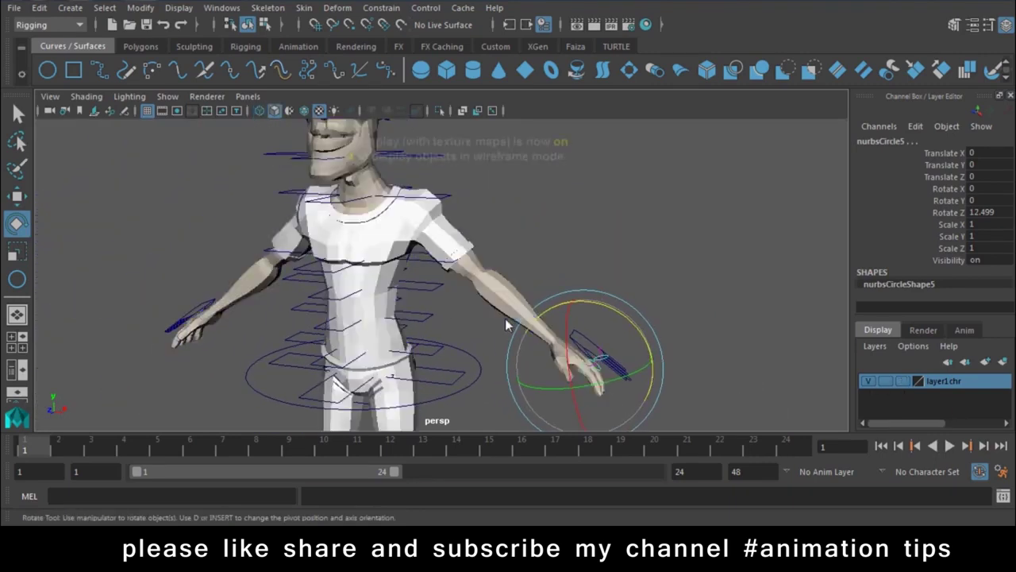
scroll(505, 318, up, 3)
alt+drag(345, 387, 446, 365)
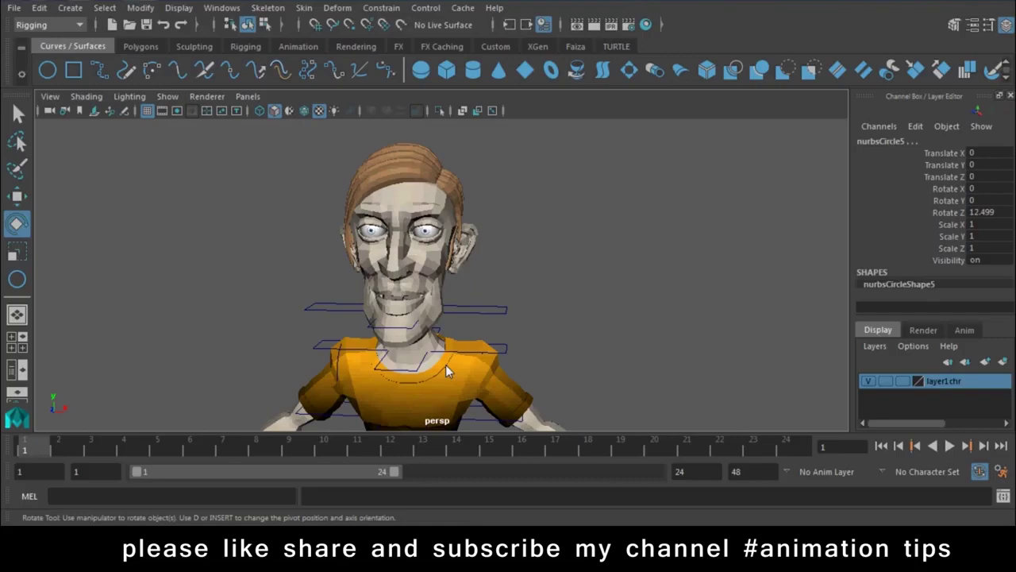
Swing to a hand close-up and undo the hand controller selection
scroll(556, 340, down, 5)
key(w)
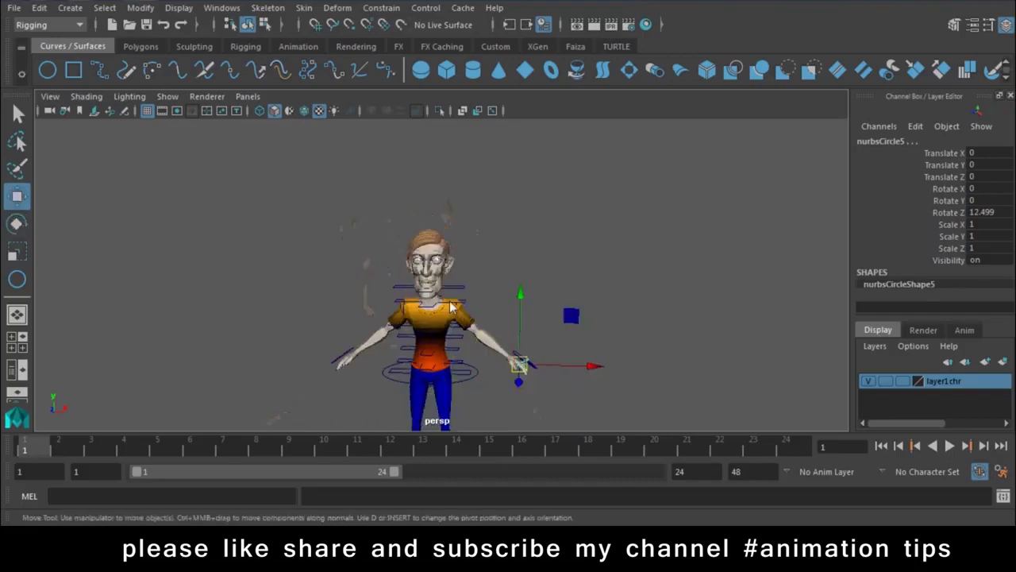
scroll(419, 233, up, 2)
alt+drag(420, 233, 548, 298)
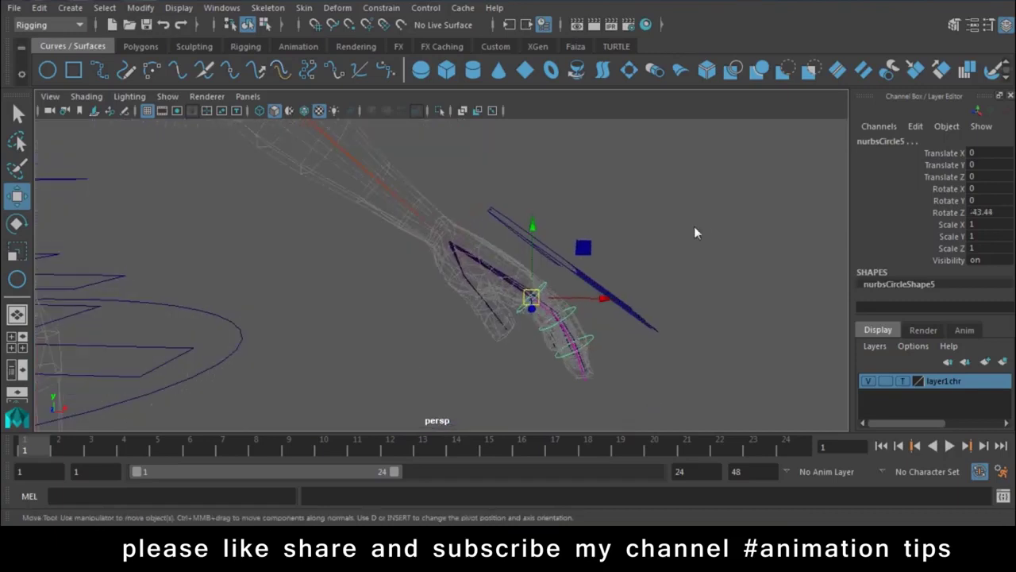
click(508, 223)
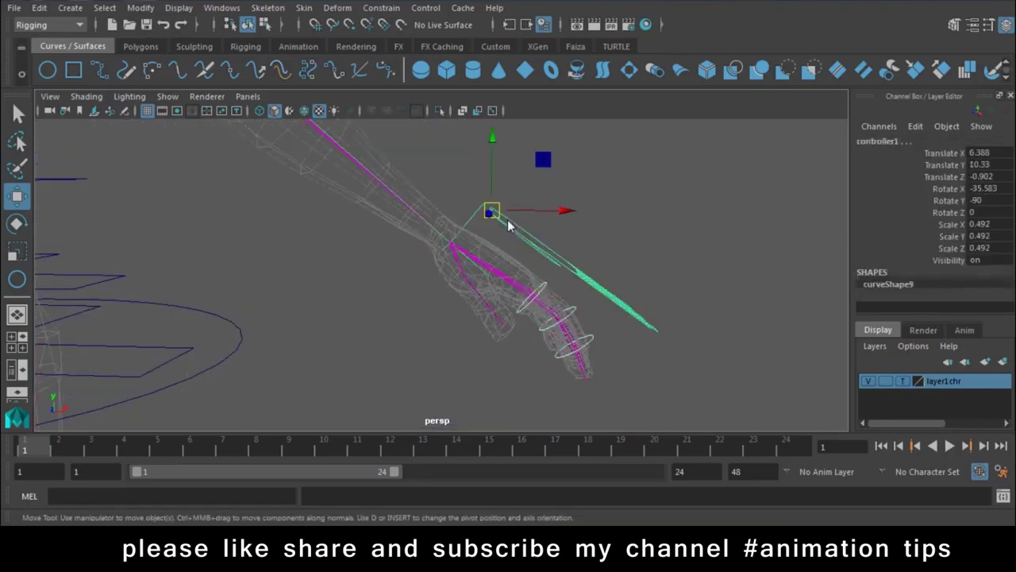
key(ctrl+z)
Rotate the Root control to test the whole rig, then undo back to 0, 0, 0
mouse_move(589, 328)
alt+mouse_down()
mouse_move(304, 214)
mouse_move(432, 295)
alt+mouse_up()
click(433, 294)
key(e)
drag(385, 263, 313, 209)
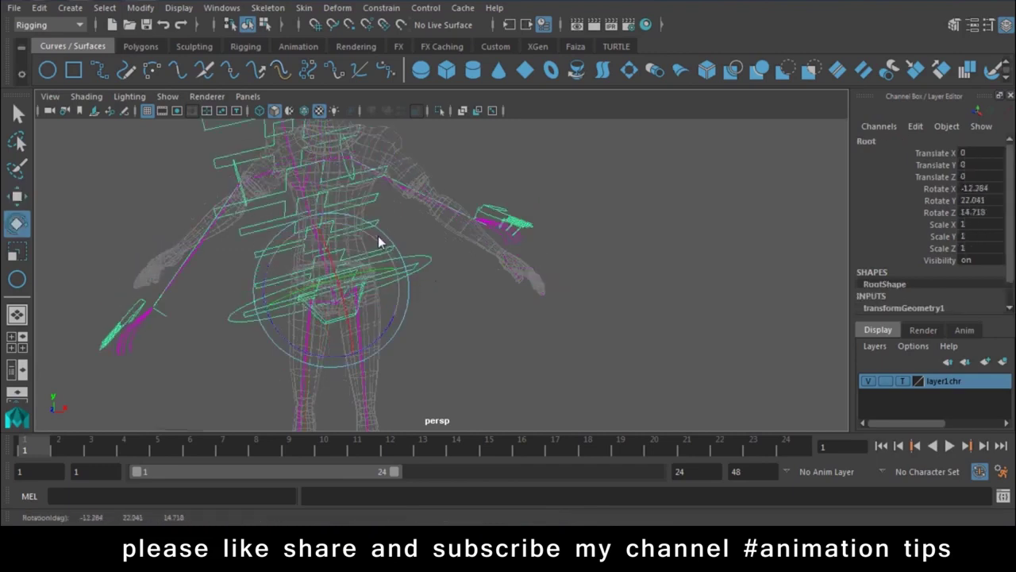
alt+drag(429, 208, 505, 341)
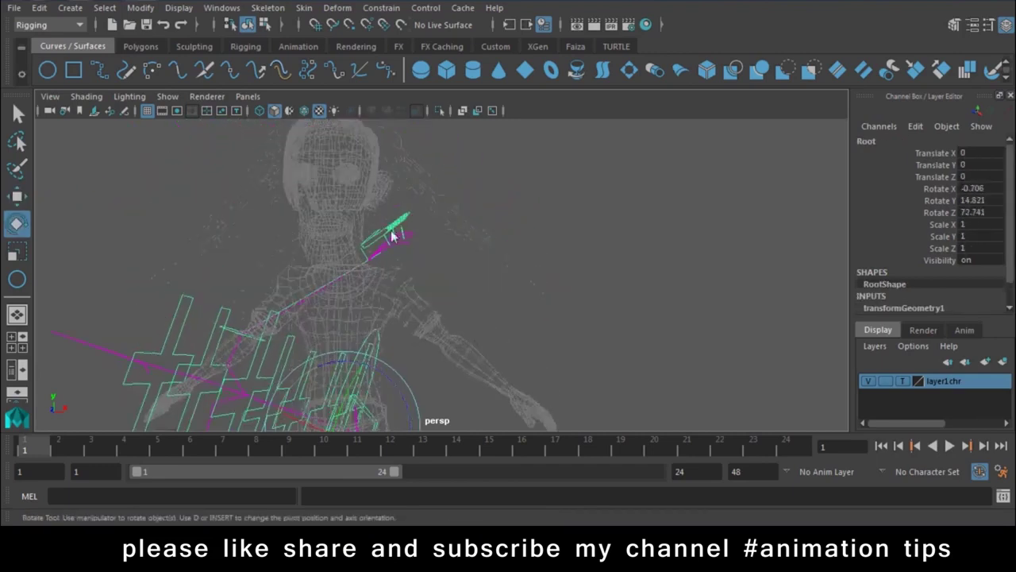
key(ctrl+z)
mouse_move(510, 339)
alt+right_down()
mouse_move(541, 281)
mouse_move(540, 380)
alt+right_up()
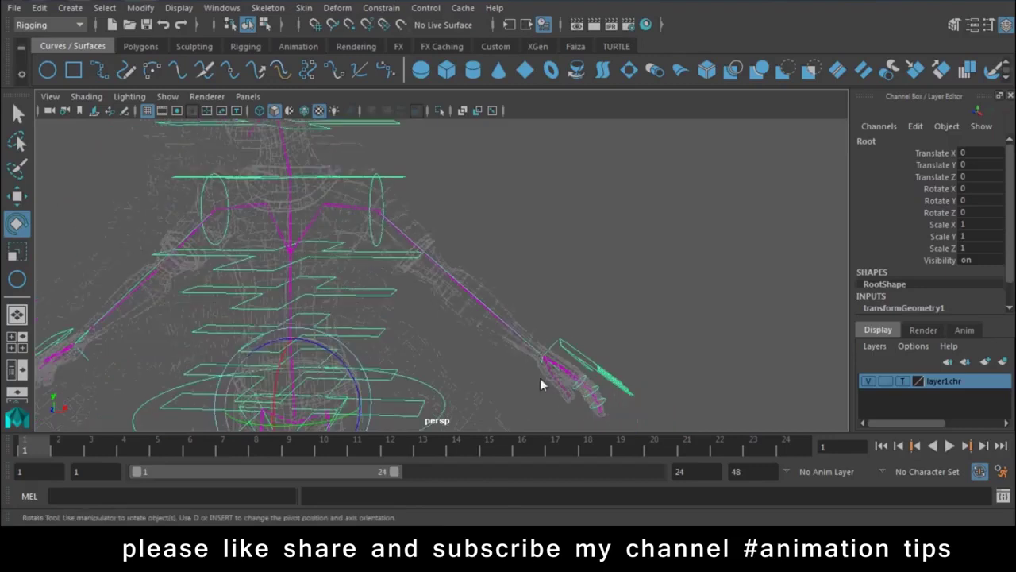
alt+drag(540, 380, 465, 318)
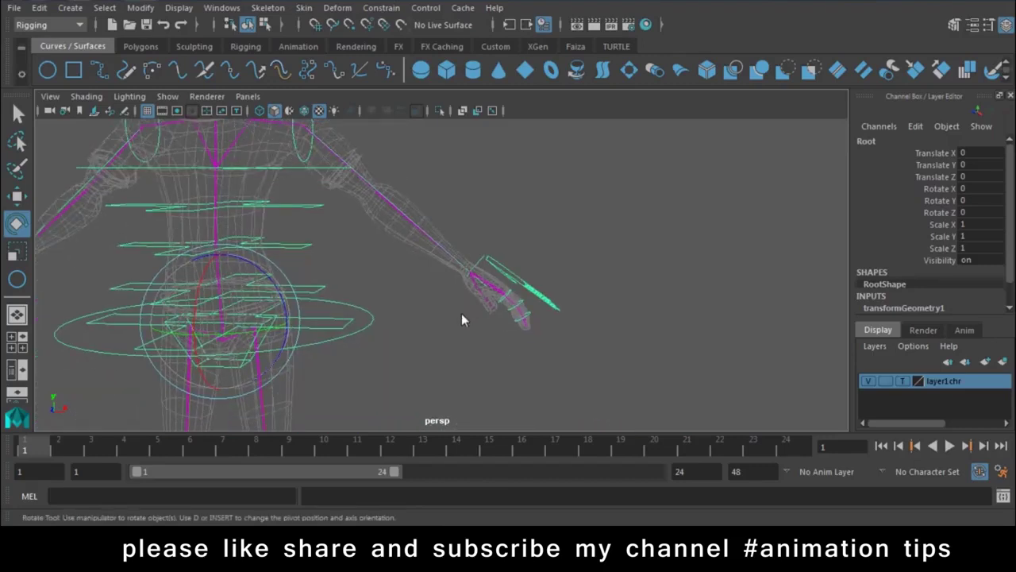
alt+drag(462, 313, 612, 301)
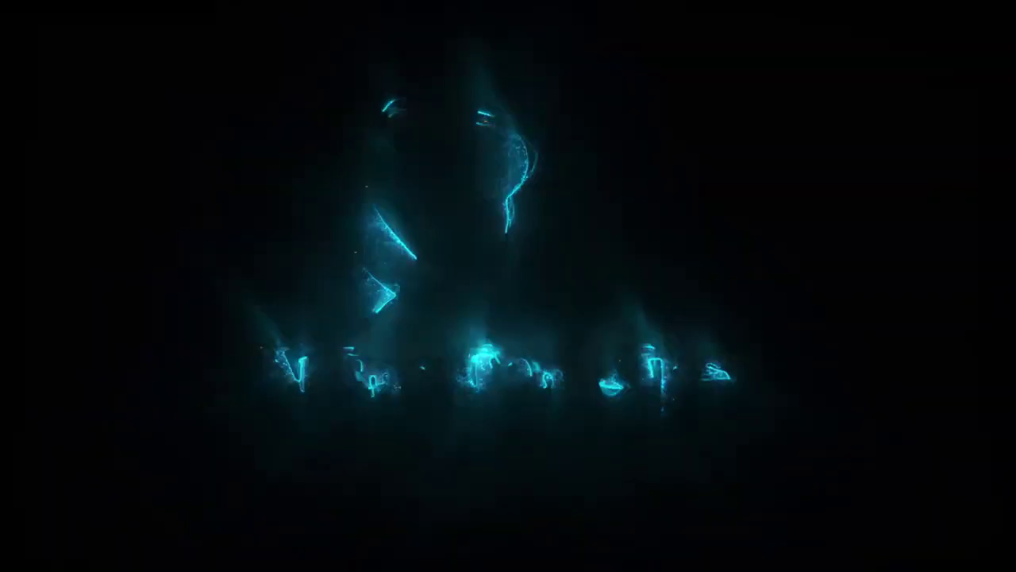